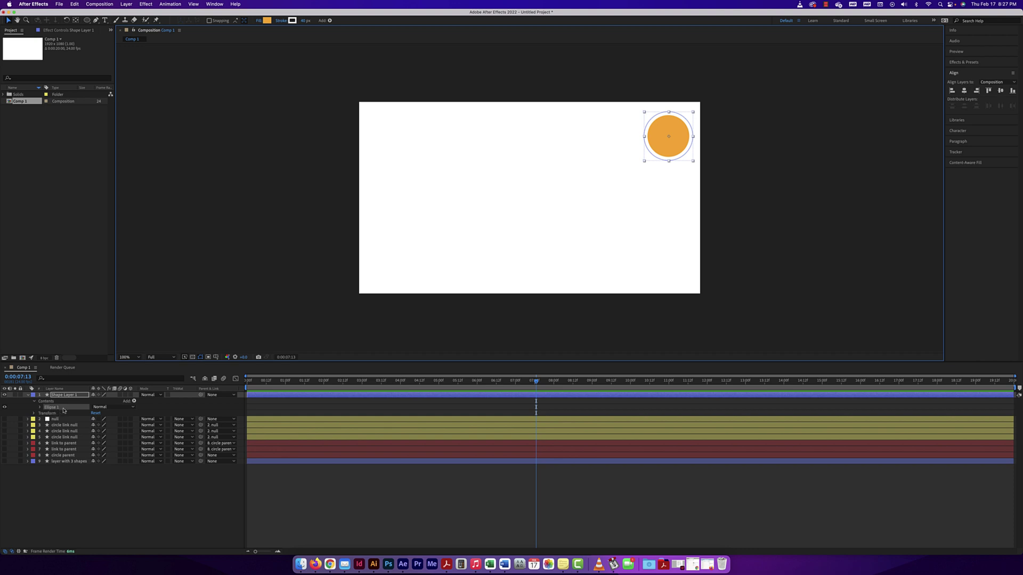
Duplicate the orange ellipse twice within the shape layer and stack the copies below the original in a vertical column.
key("super+d")
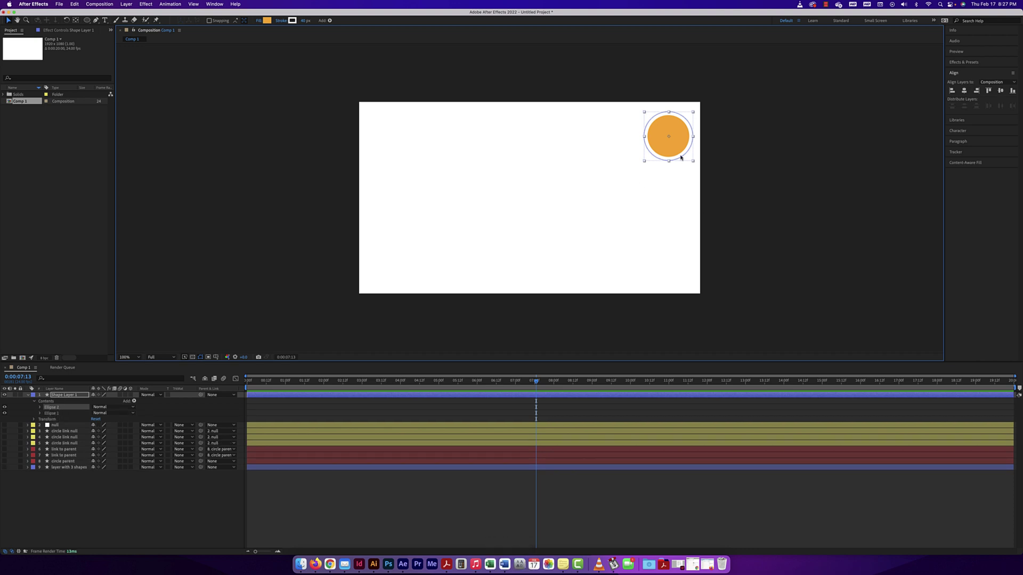
left_click_drag(681, 156, 682, 213)
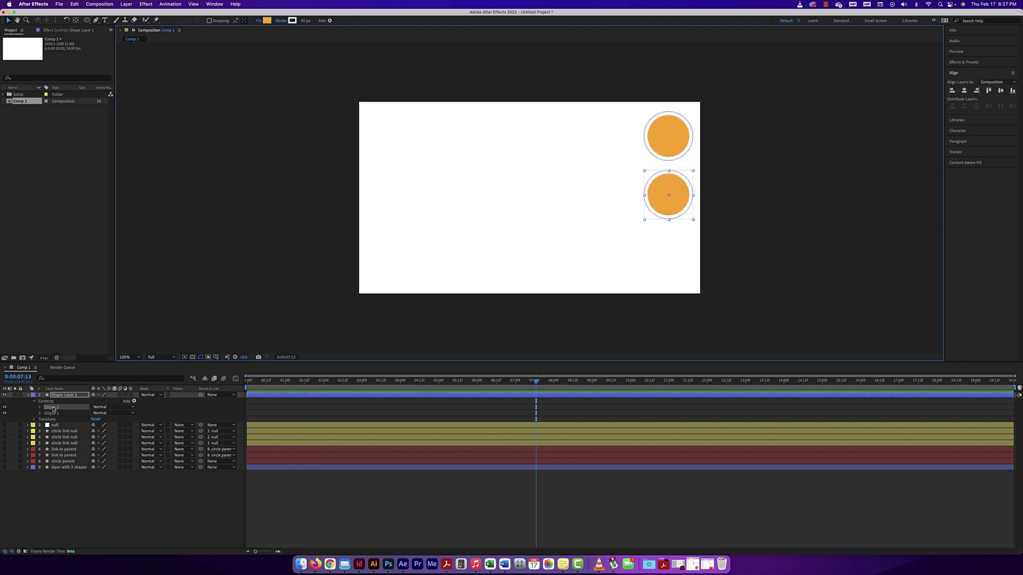
key("super+d")
key("super+d")
left_click_drag(678, 201, 677, 266)
left_click(728, 114)
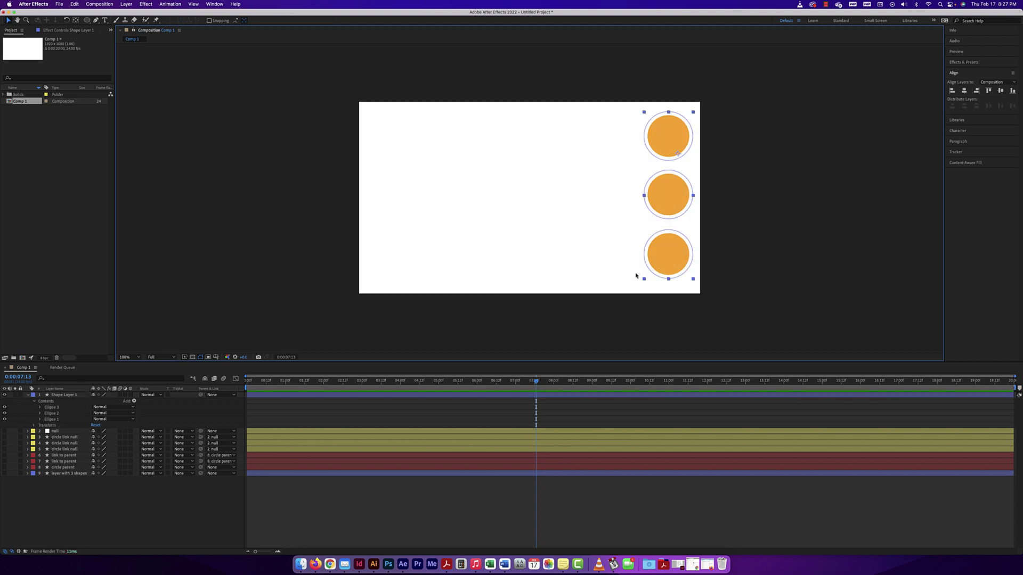
Animate Shape Layer 1's Position from the start to 0:00:02:01, moving the three circles horizontally to the canvas's left edge.
left_click(636, 275)
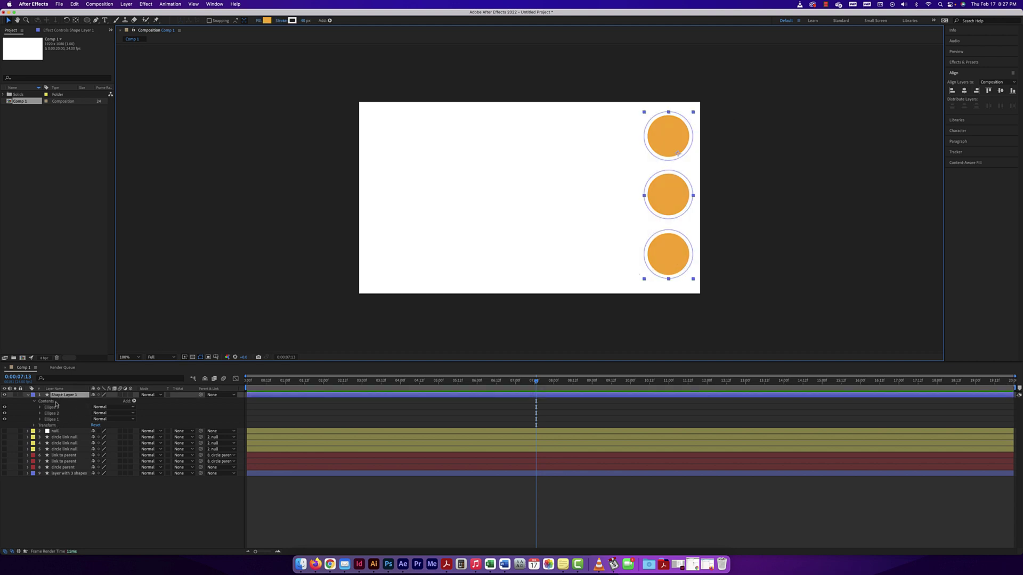
left_click(34, 425)
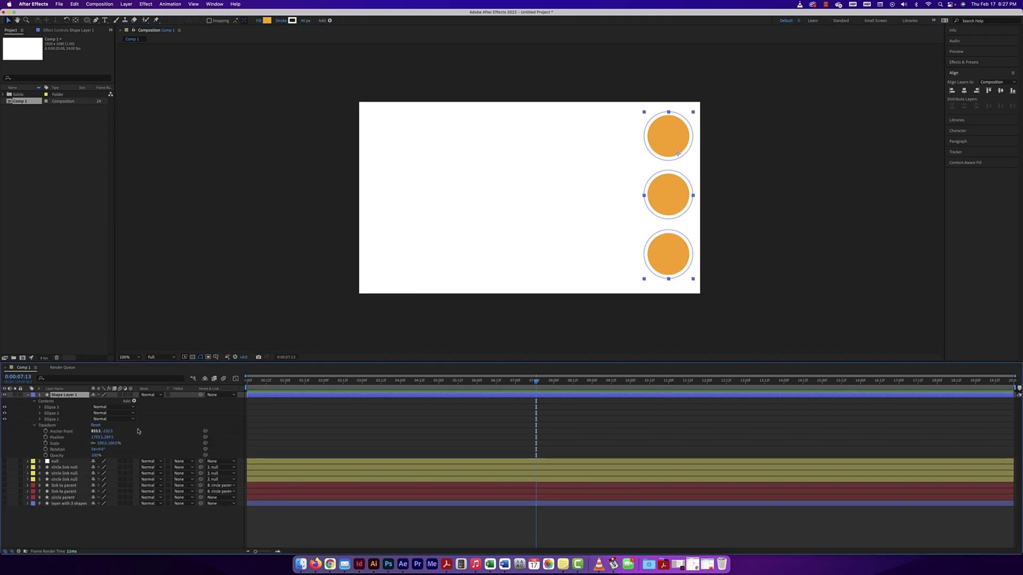
left_click_drag(536, 381, 247, 380)
left_click(46, 437)
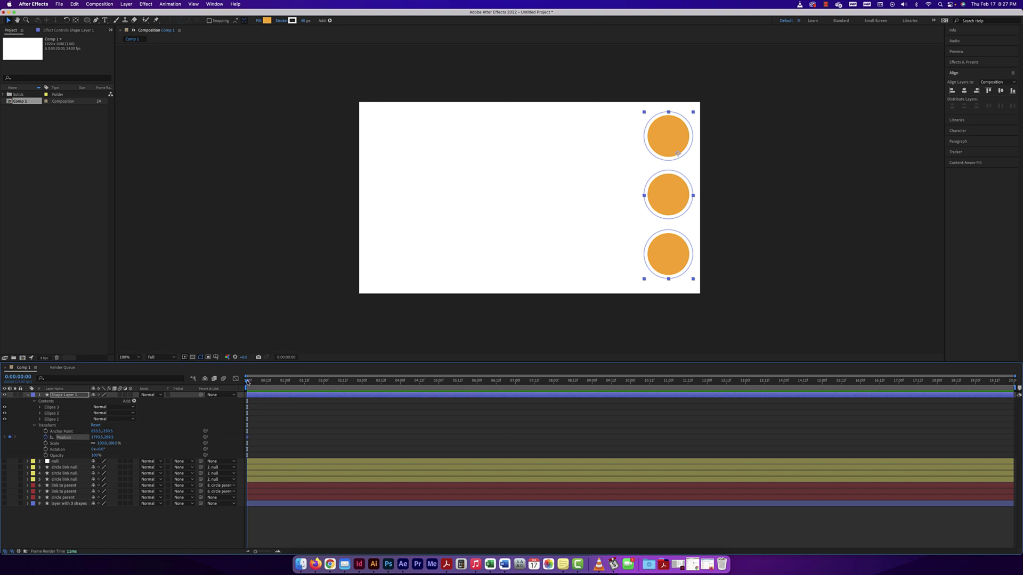
left_click_drag(248, 382, 326, 380)
left_click_drag(96, 436, 42, 437)
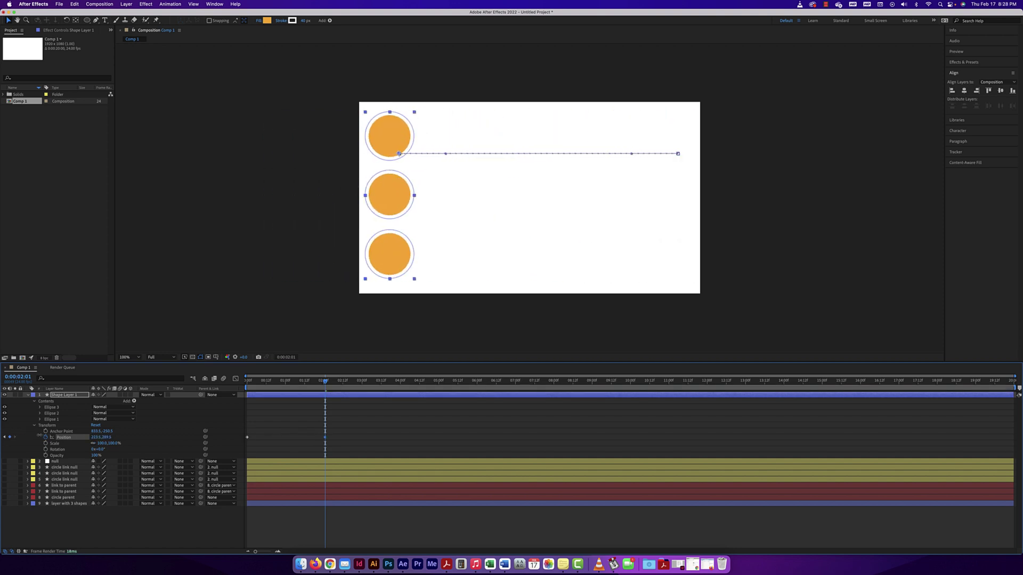
Preview the circles' horizontal movement from the start of the composition.
left_click_drag(325, 382, 247, 381)
key("space")
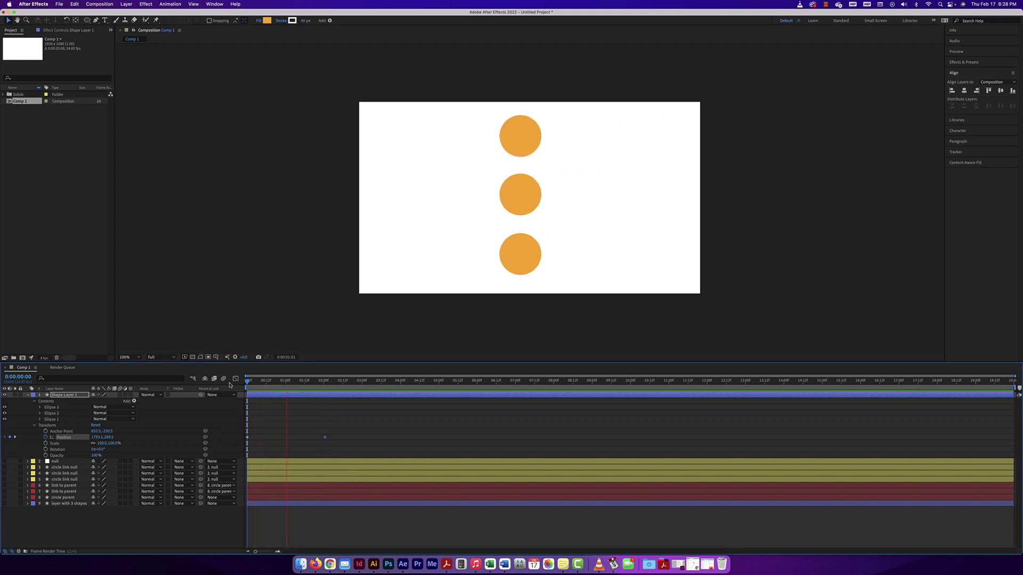
key("space")
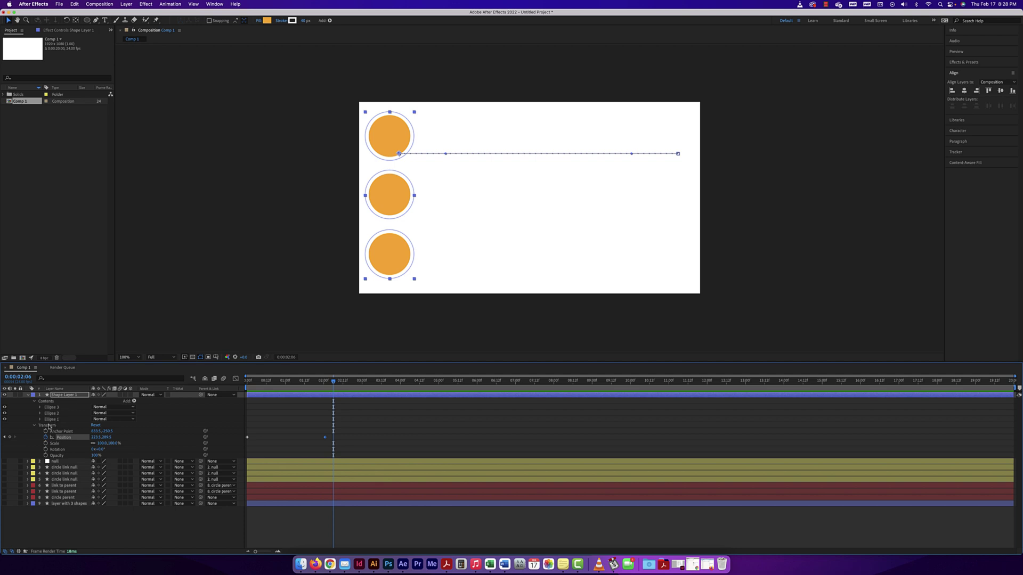
Change the fill color of the middle circle, Ellipse 2, to bright green.
left_click(40, 413)
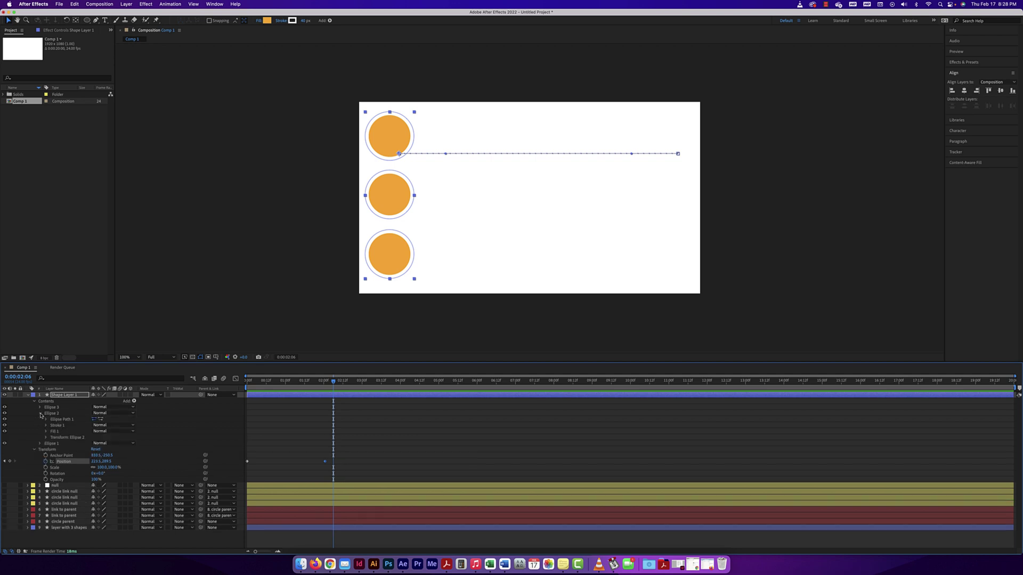
left_click(46, 425)
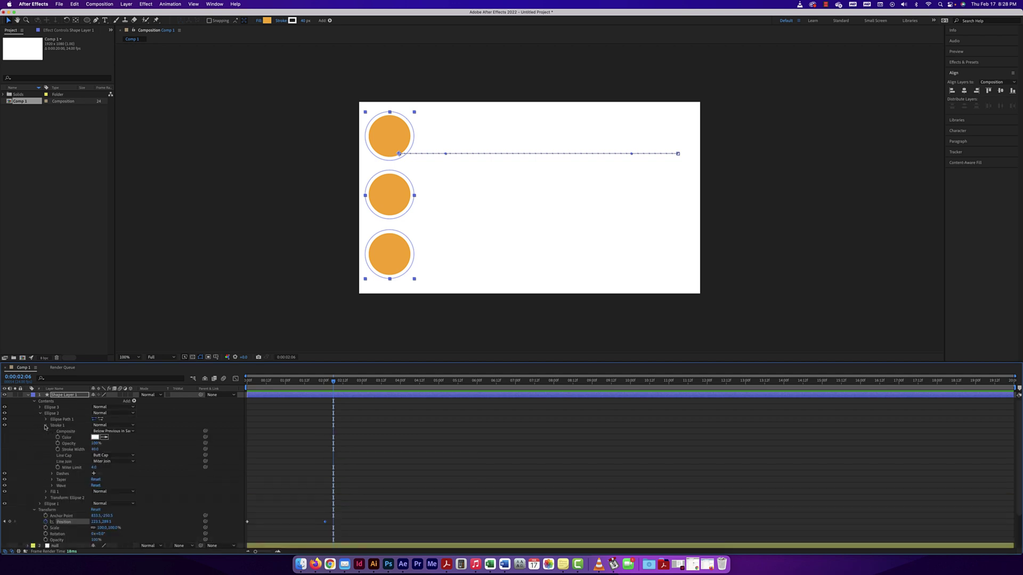
left_click(46, 425)
left_click(46, 431)
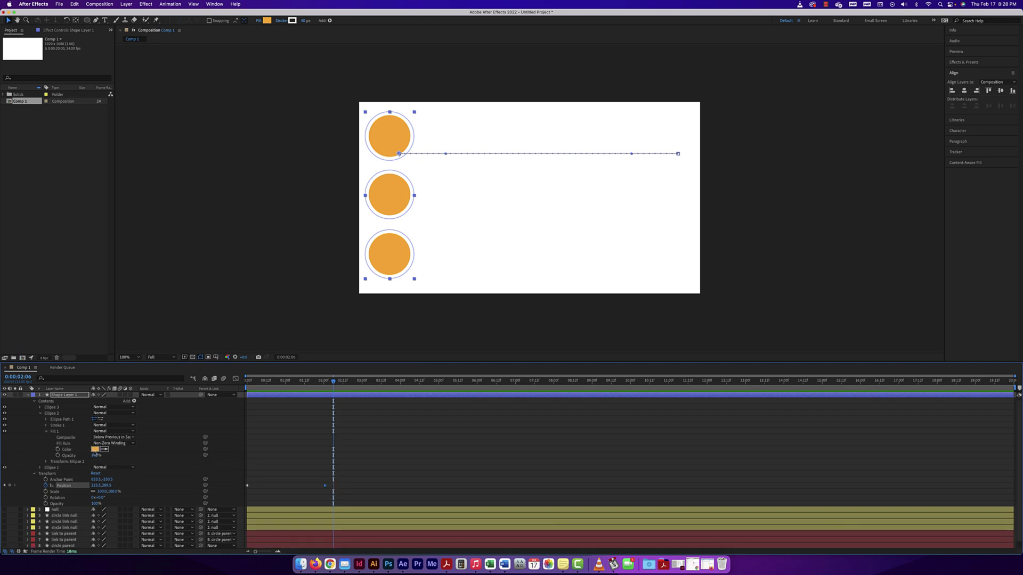
left_click(94, 449)
left_click_drag(699, 340, 701, 327)
left_click(759, 265)
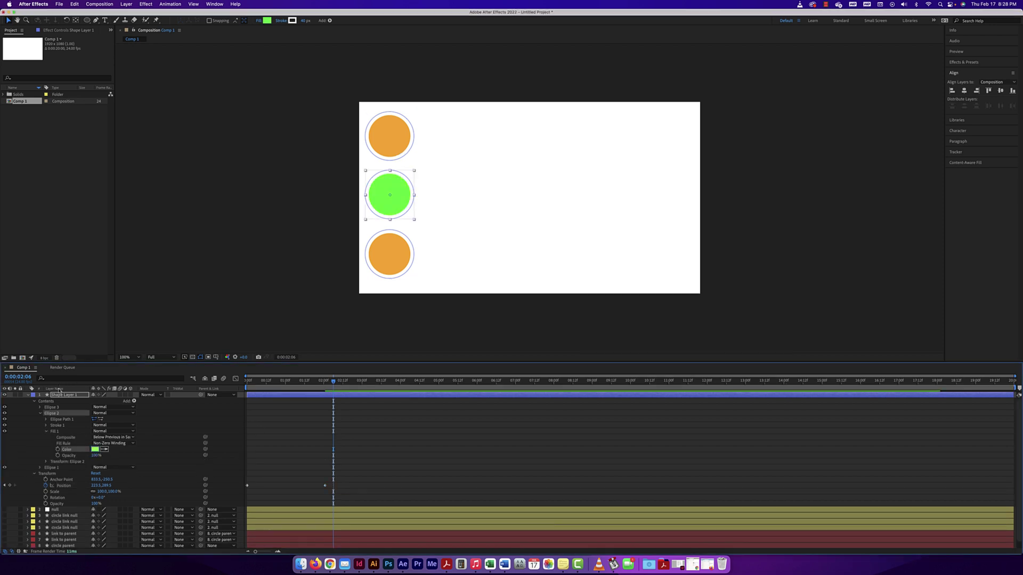
Change the fill color of the lowest circle, Ellipse 3, to blue.
left_click(47, 431)
left_click(40, 413)
left_click(40, 407)
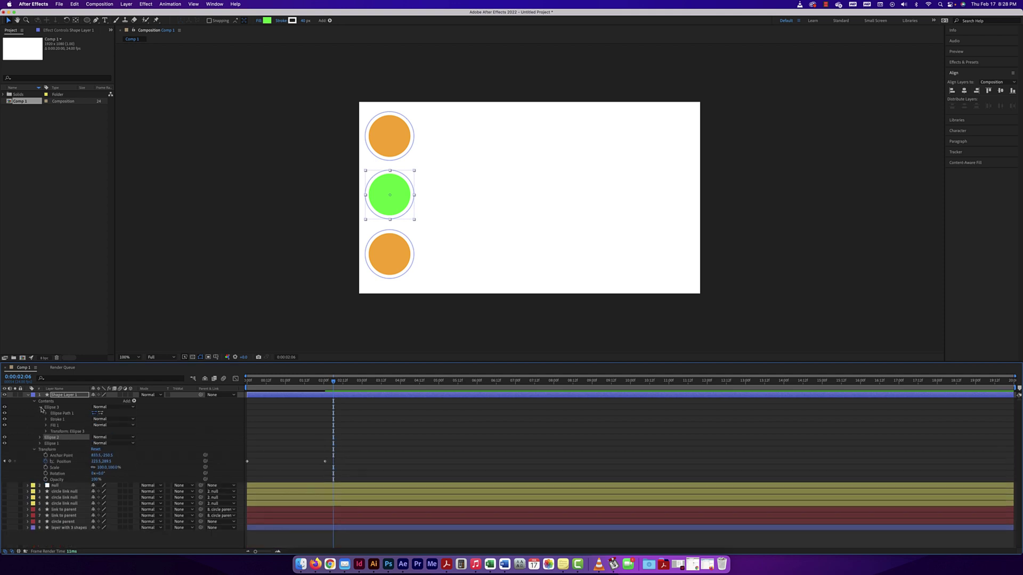
left_click(47, 425)
left_click(48, 426)
left_click(46, 425)
left_click(95, 443)
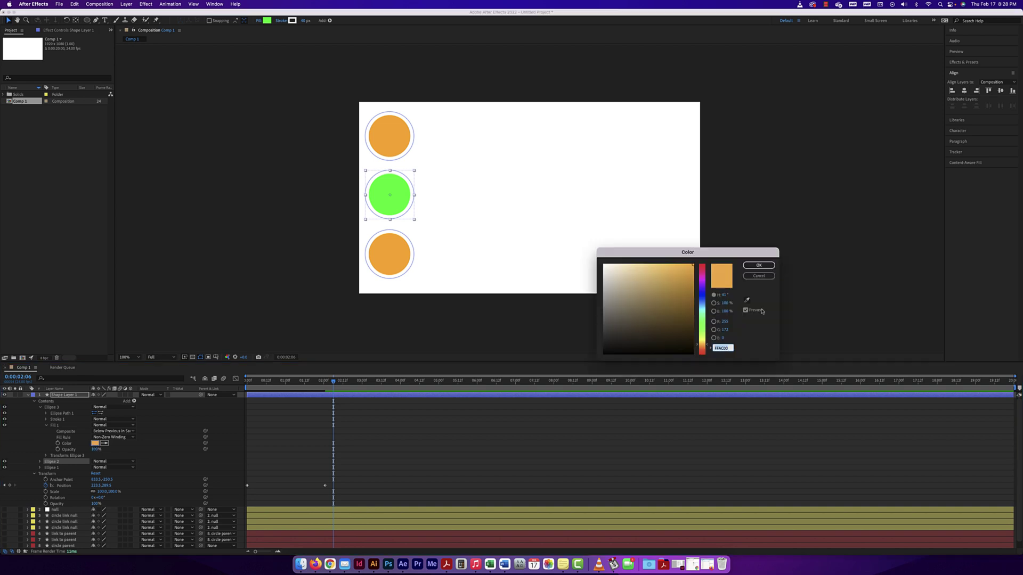
left_click_drag(703, 345, 701, 310)
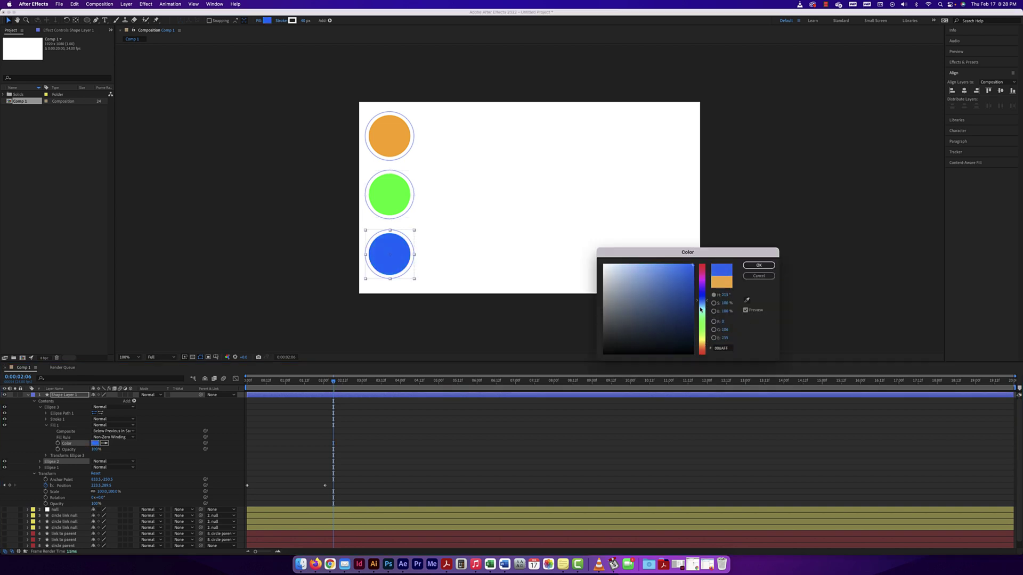
left_click(757, 265)
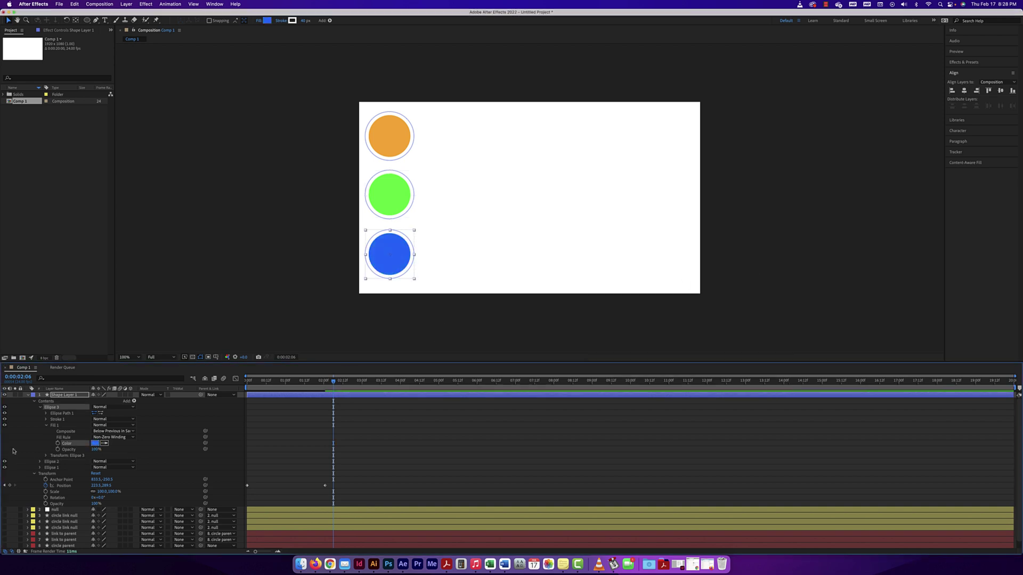
Collapse Shape Layer 1's properties and hide the layer.
left_click(34, 473)
left_click(28, 395)
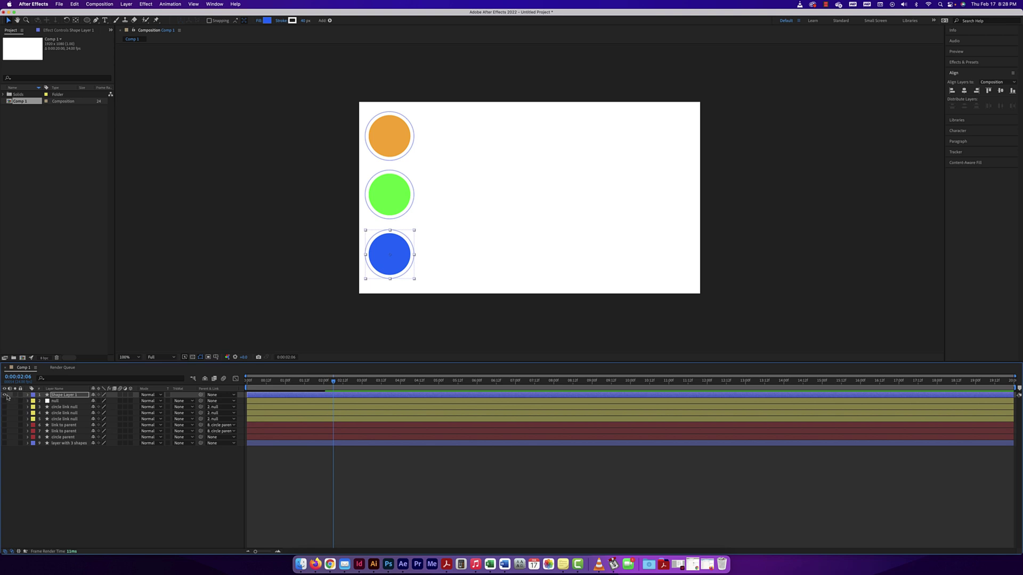
left_click(4, 395)
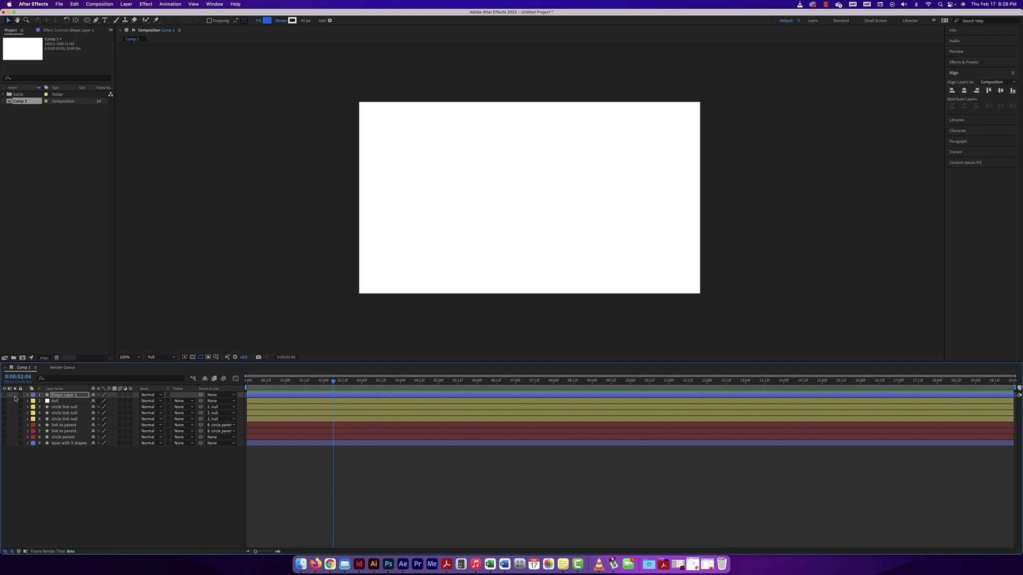
key("q")
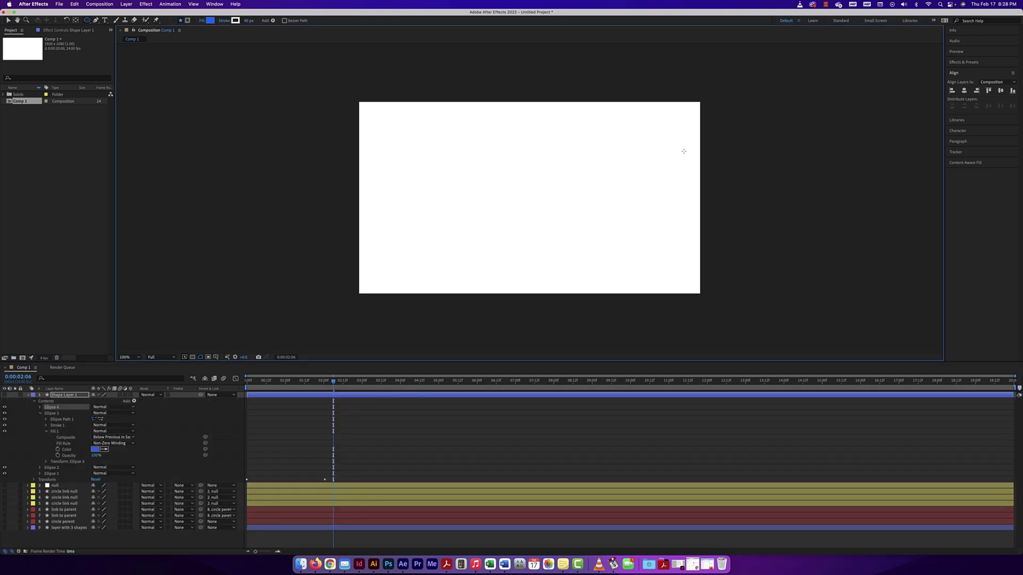
key("super+z")
key("super+z")
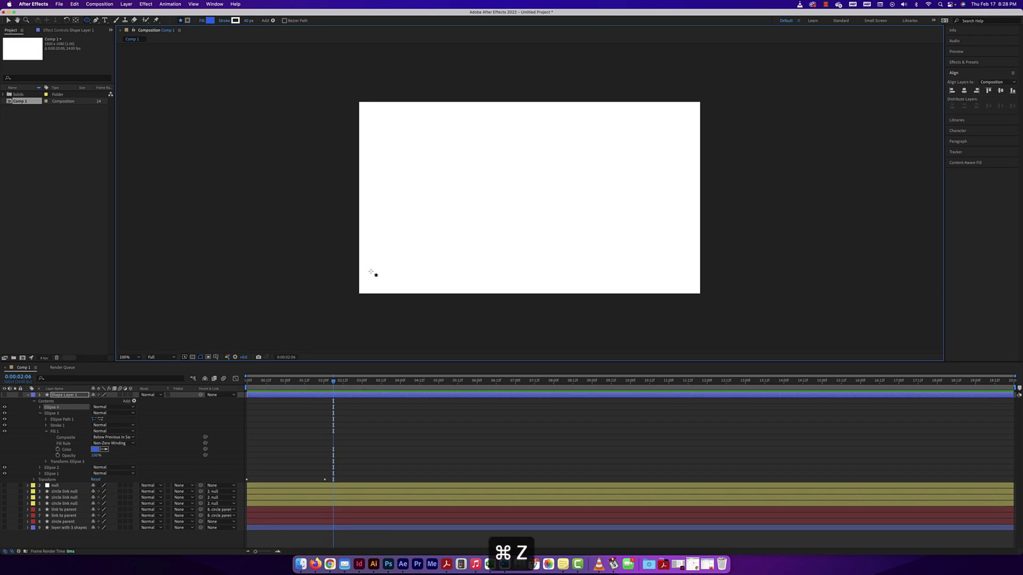
With no layer selected, draw an orange circle on a new shape layer in the canvas's upper-right corner.
left_click(29, 396)
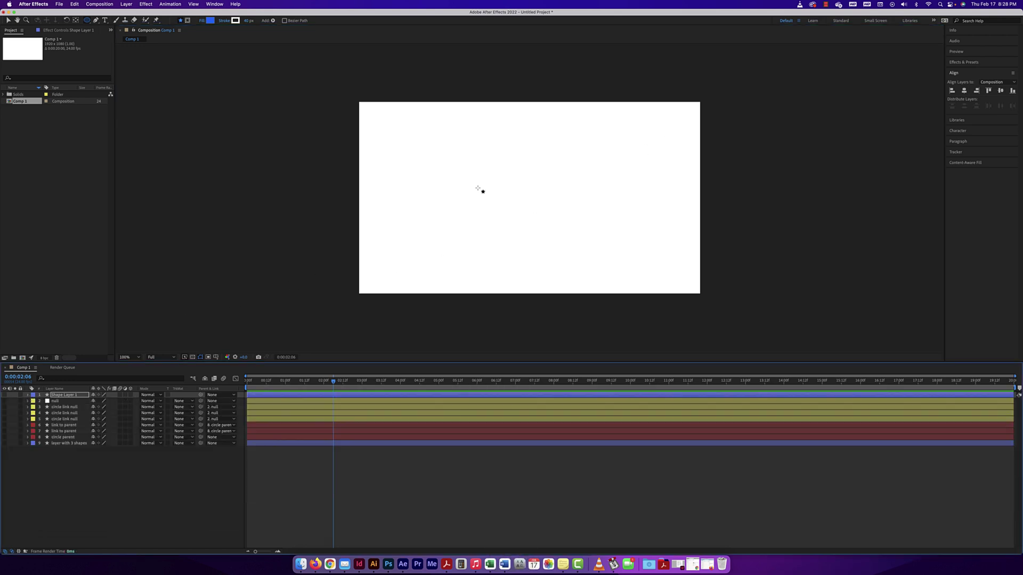
left_click(192, 478)
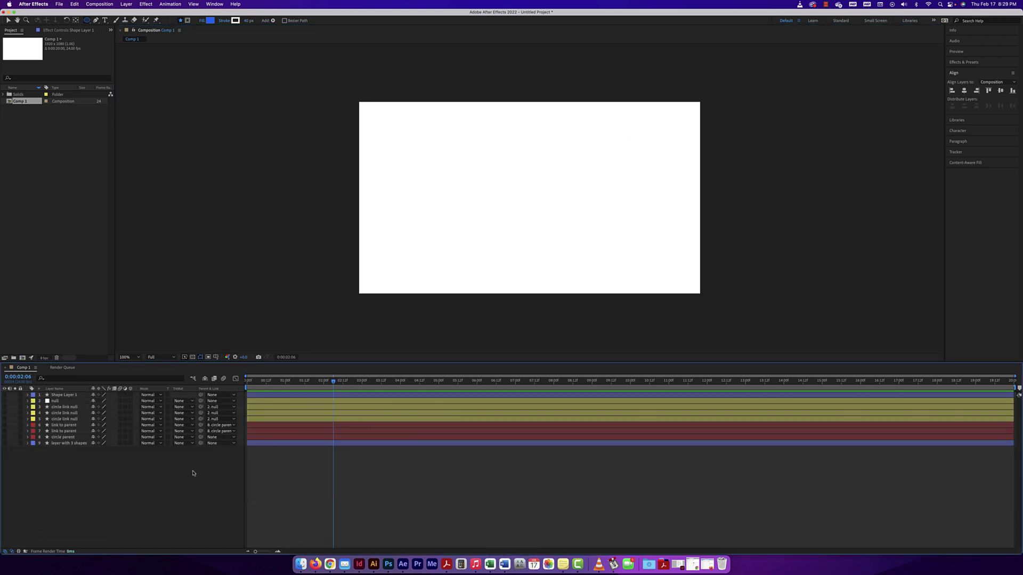
mouse_move(650, 125)
left_mouse_down()
mouse_move(697, 172)
mouse_move(673, 136)
left_mouse_up()
key("v")
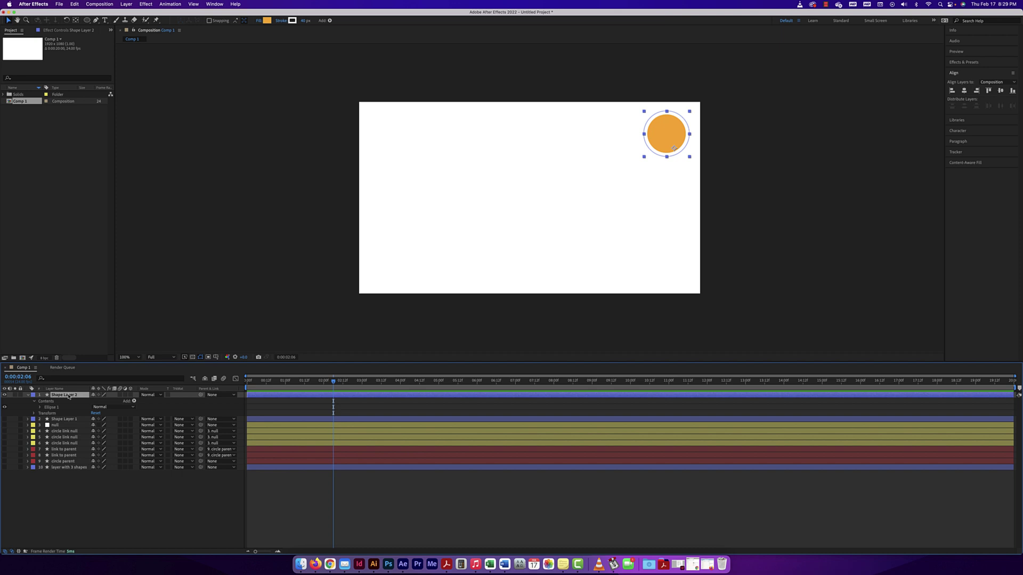
Return to the start of the composition and rename the new shape layer "circle".
key("u")
key("Home")
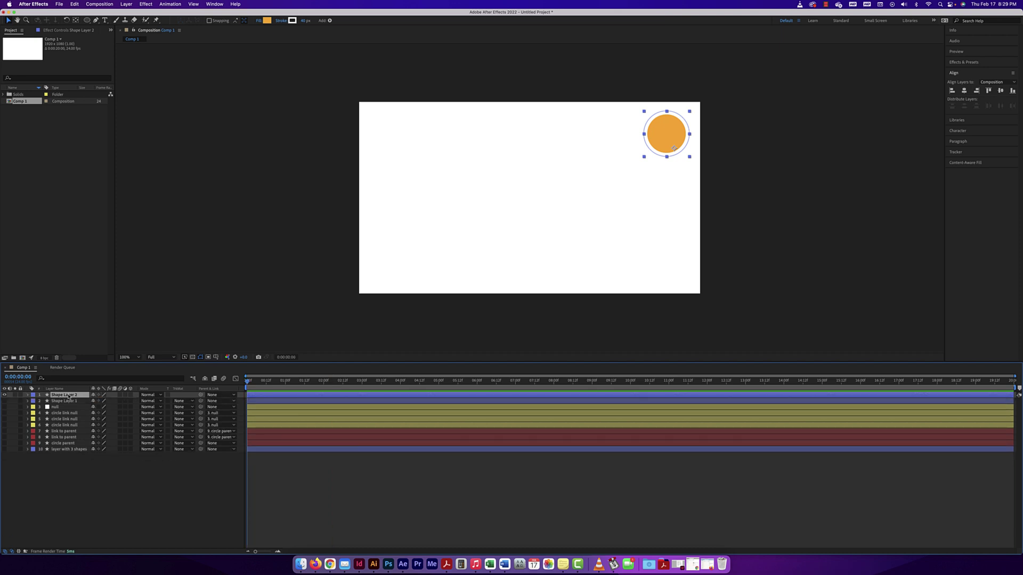
key("Return")
type("circle")
key("Return")
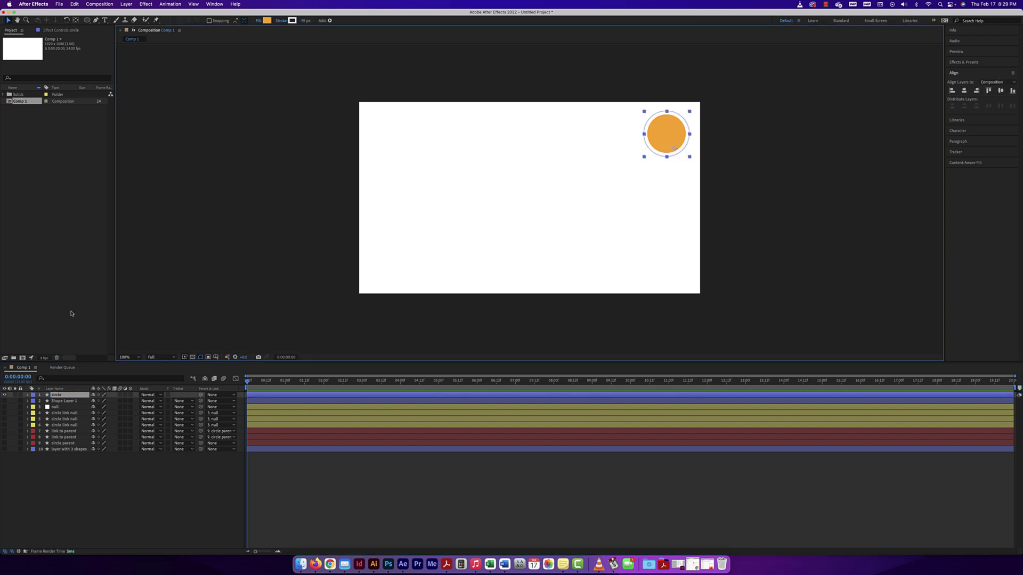
Duplicate the circle layer twice and arrange the copies in a vertical column below the original circle.
key("super+d")
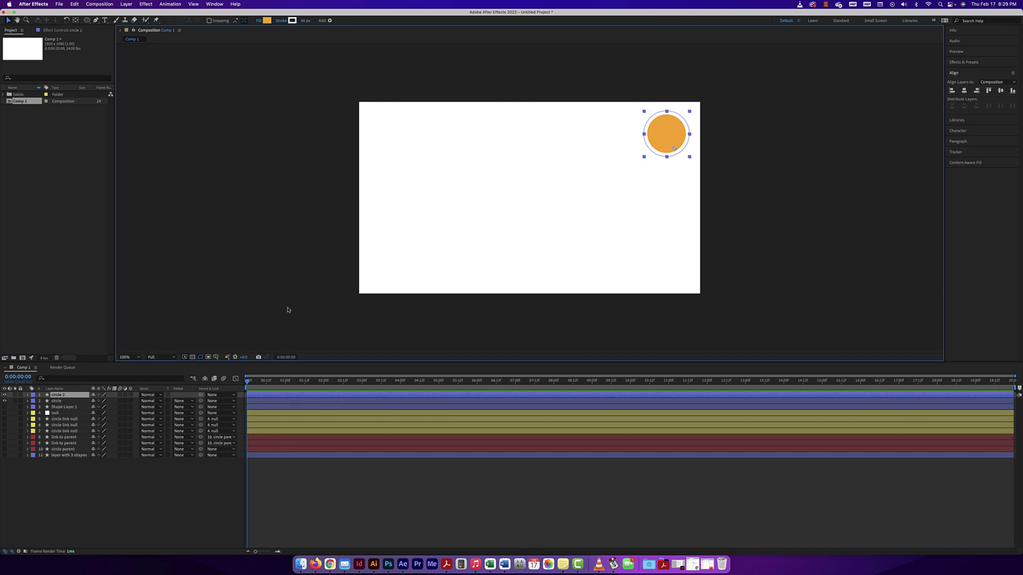
left_click_drag(677, 134, 677, 249)
key("super+d")
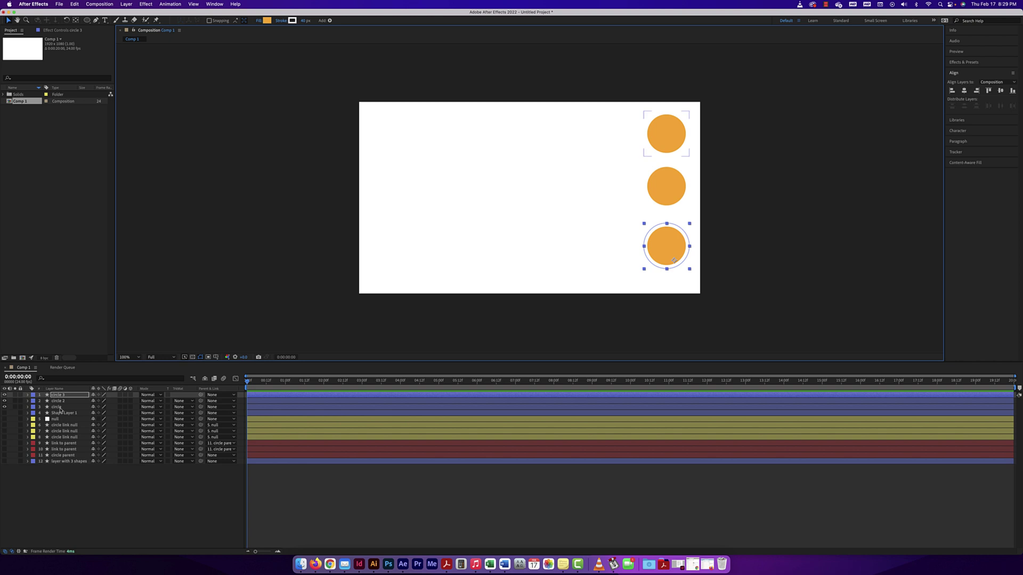
Give the three separate circle layers the Lavender label color and deselect them.
left_click(60, 408, "shift")
left_click(34, 401)
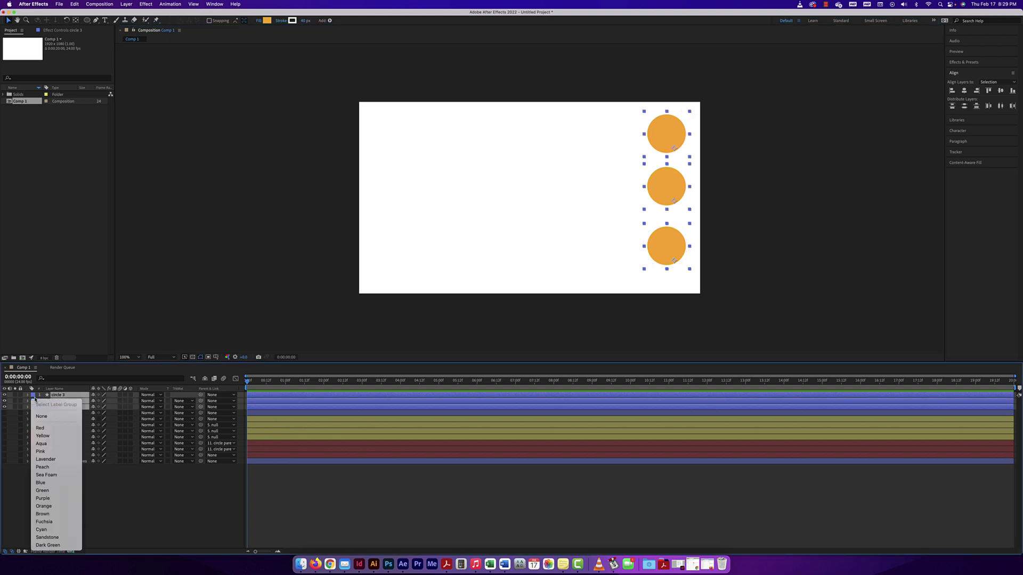
left_click(45, 459)
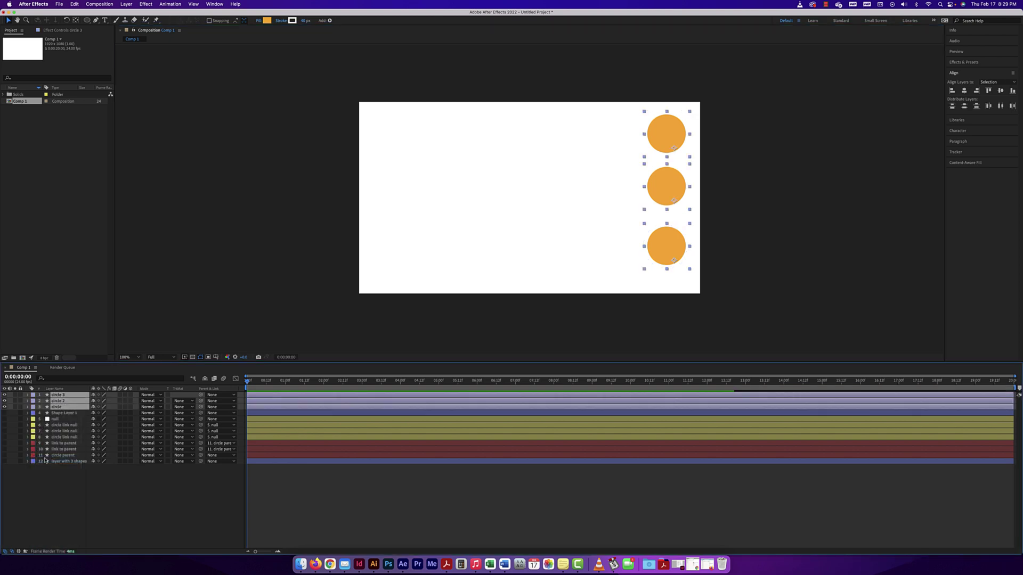
left_click(511, 259)
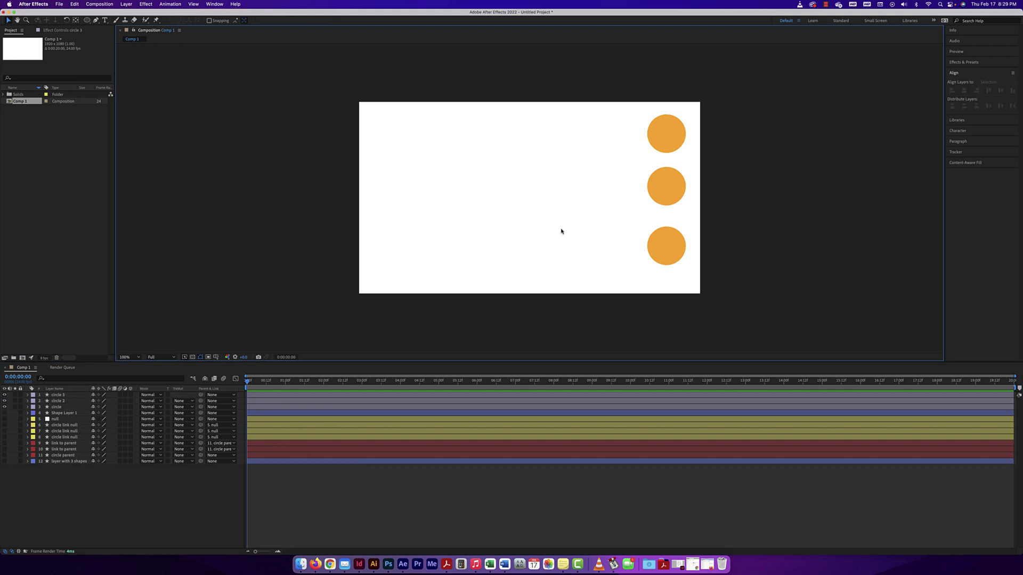
Set a Position keyframe for the topmost circle, on the layer named circle, at 0:00:00:00.
left_click(671, 137)
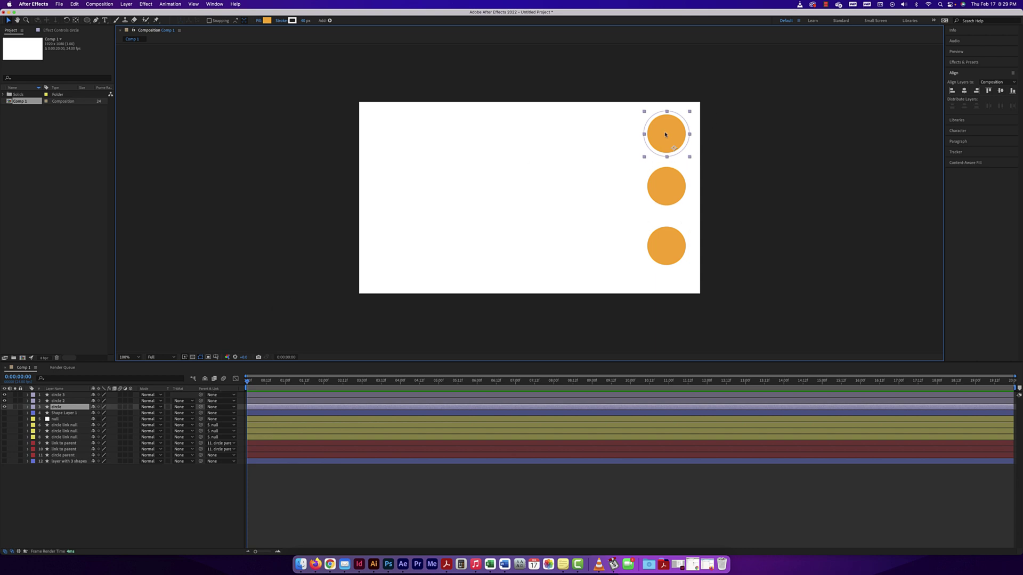
left_click(27, 408)
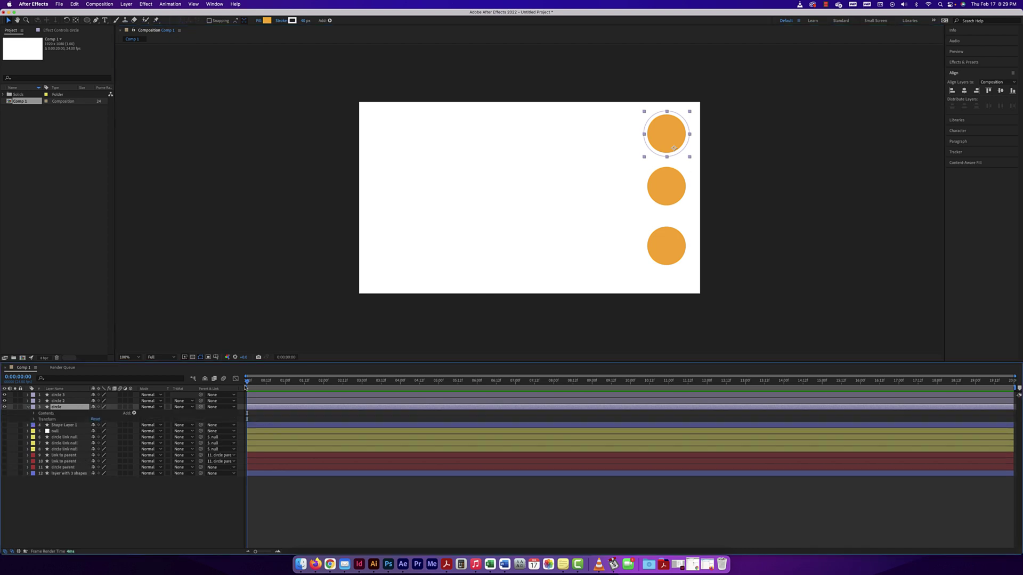
left_click(34, 420)
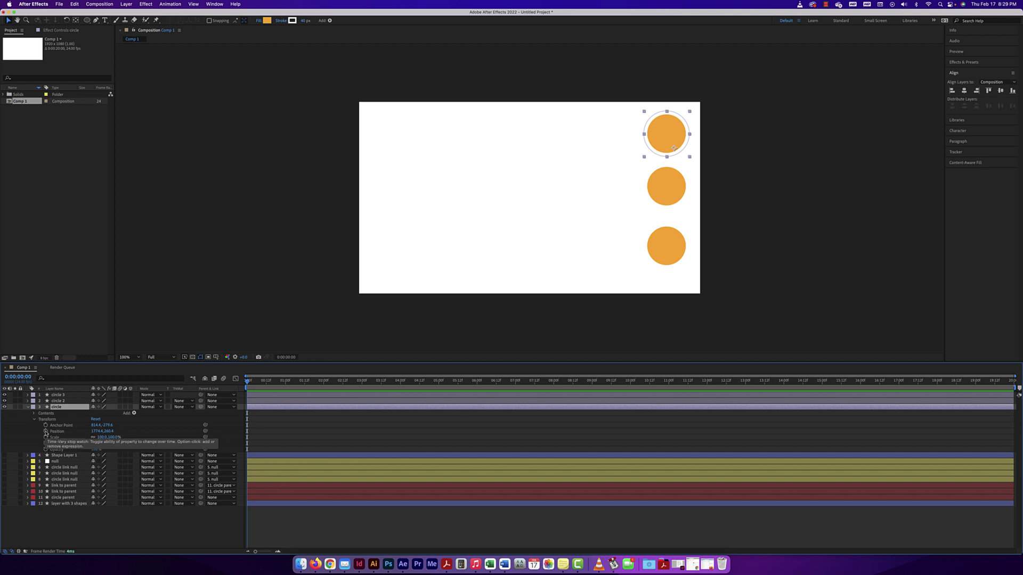
left_click(46, 432)
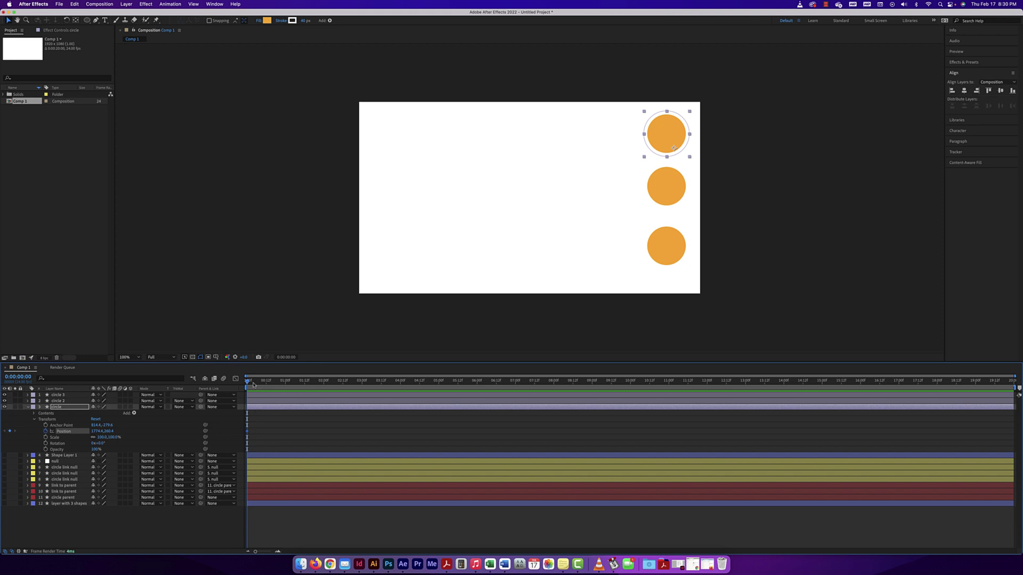
Add a Position keyframe at 0:00:02:00 with the topmost circle moved horizontally to the composition's left side, and return to 0:00:00:00.
left_click_drag(248, 382, 324, 381)
left_click_drag(674, 148, 400, 148)
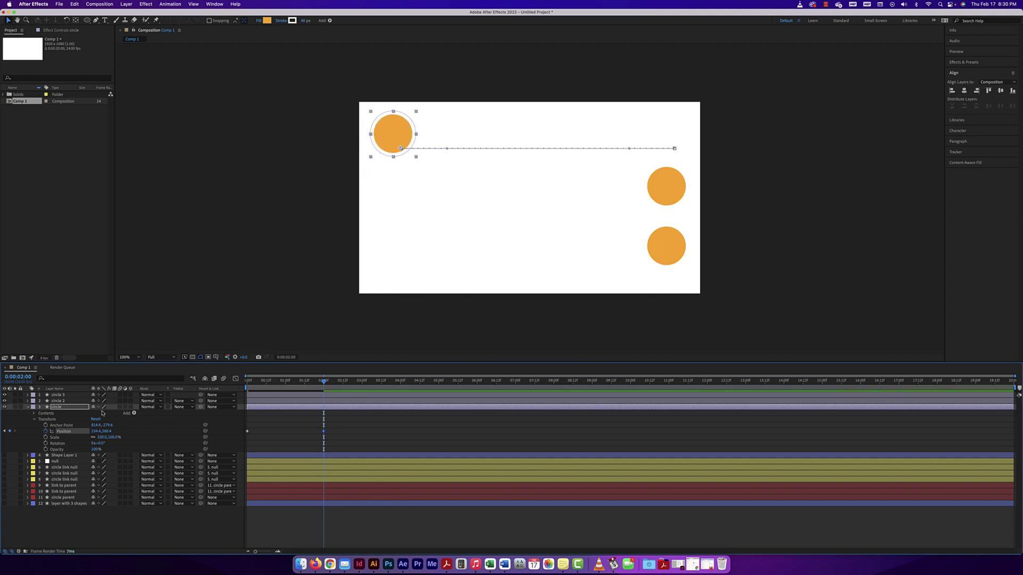
left_click_drag(324, 379, 226, 380)
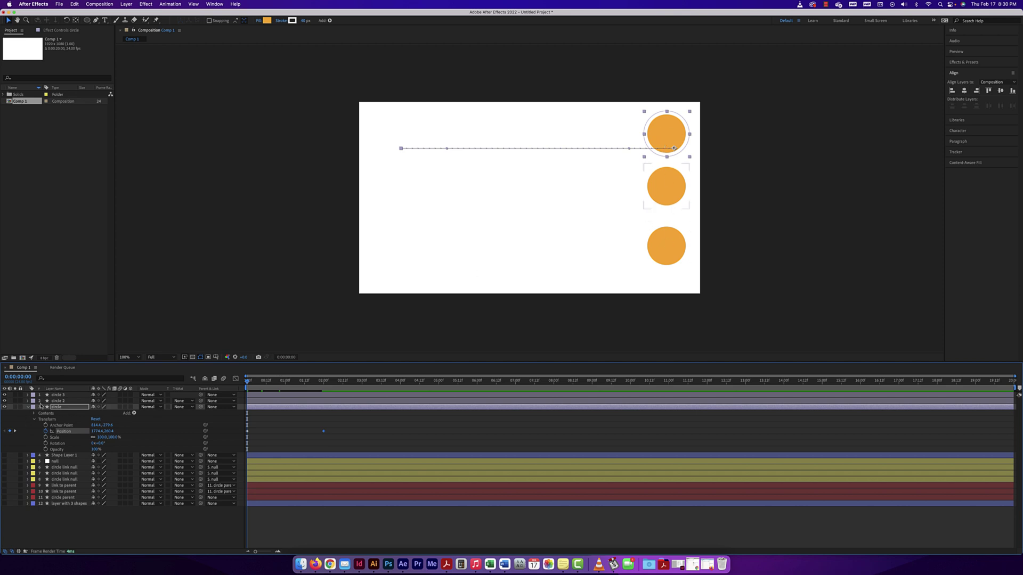
left_click(28, 401)
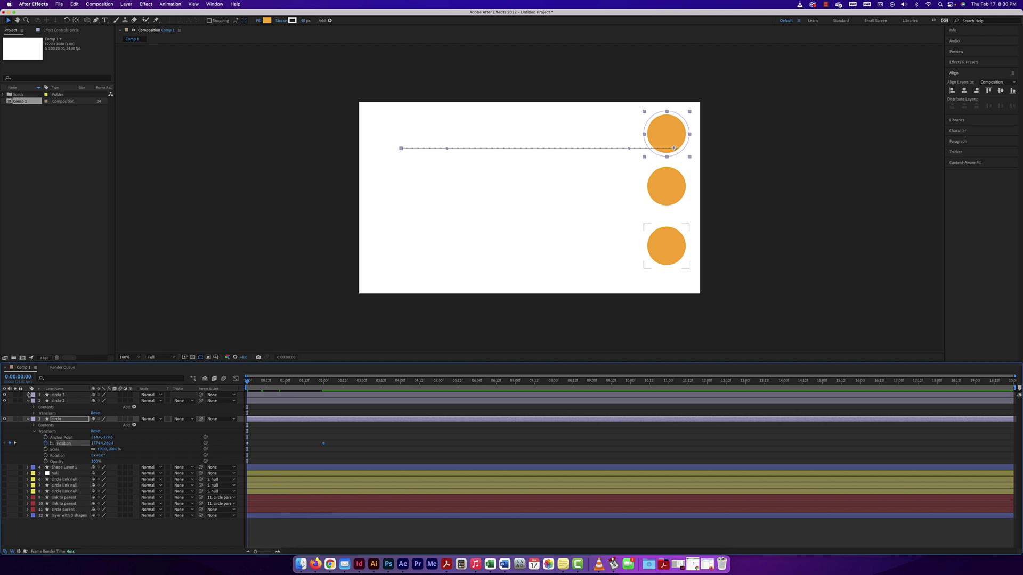
left_click(28, 395)
left_click(30, 401)
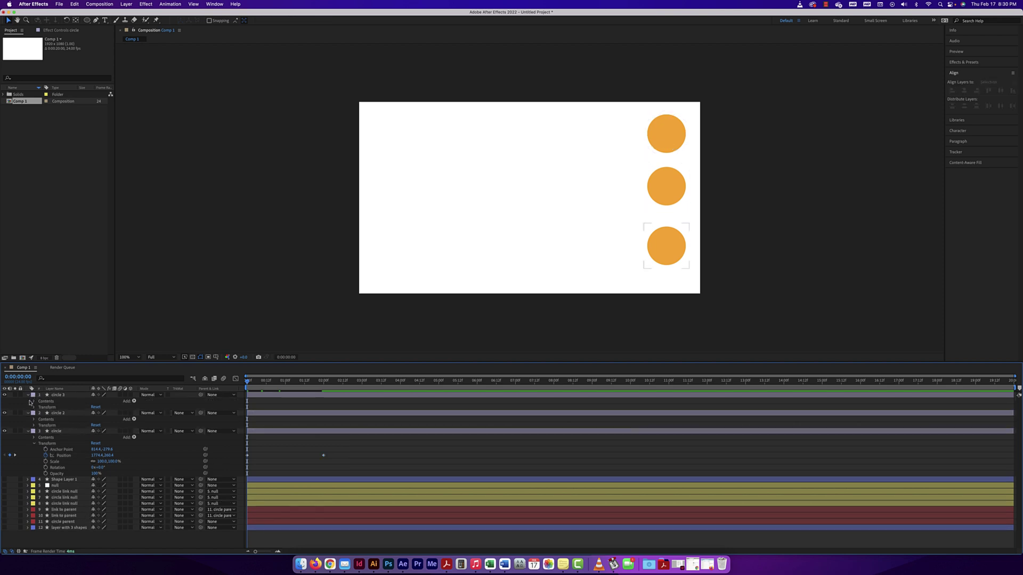
left_click(28, 395)
left_click(28, 400)
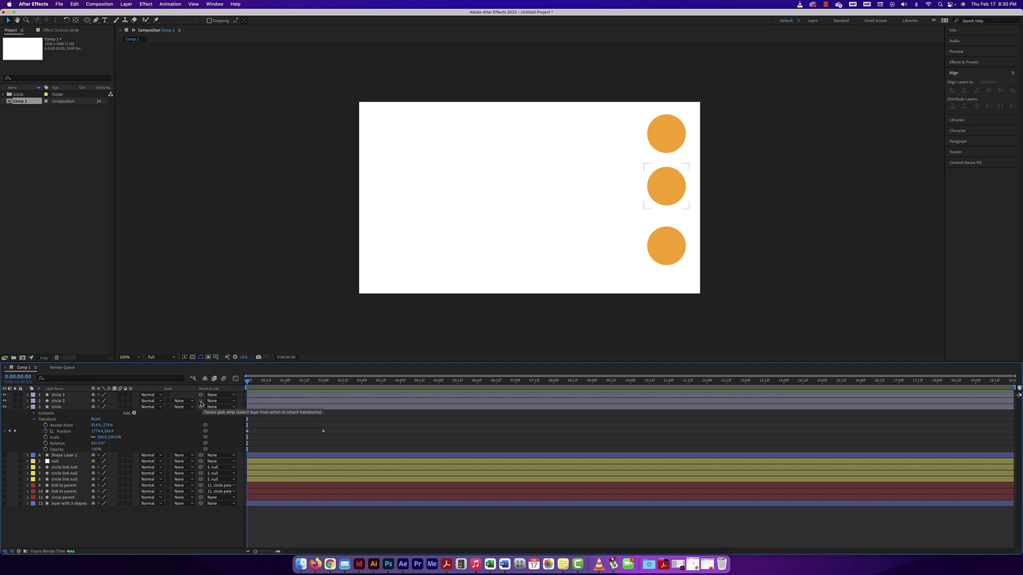
Parent the circle 2 layer to the circle layer.
left_click_drag(200, 403, 68, 403)
mouse_move(65, 403)
left_mouse_down()
mouse_move(58, 410)
mouse_move(60, 395)
mouse_move(75, 458)
mouse_move(60, 502)
mouse_move(58, 410)
left_mouse_up()
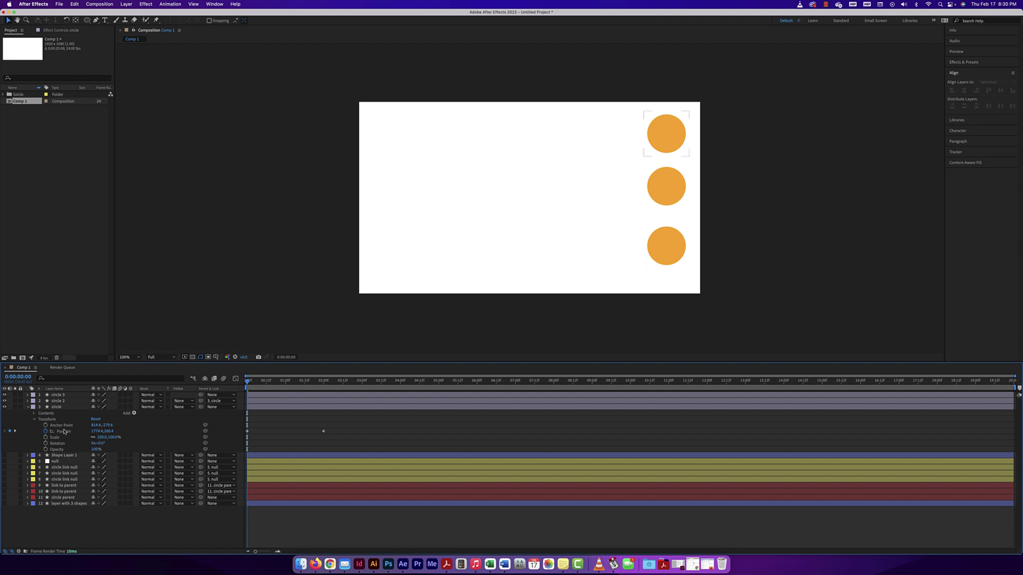
left_click(220, 402)
left_click(65, 413)
left_click_drag(201, 401, 56, 408)
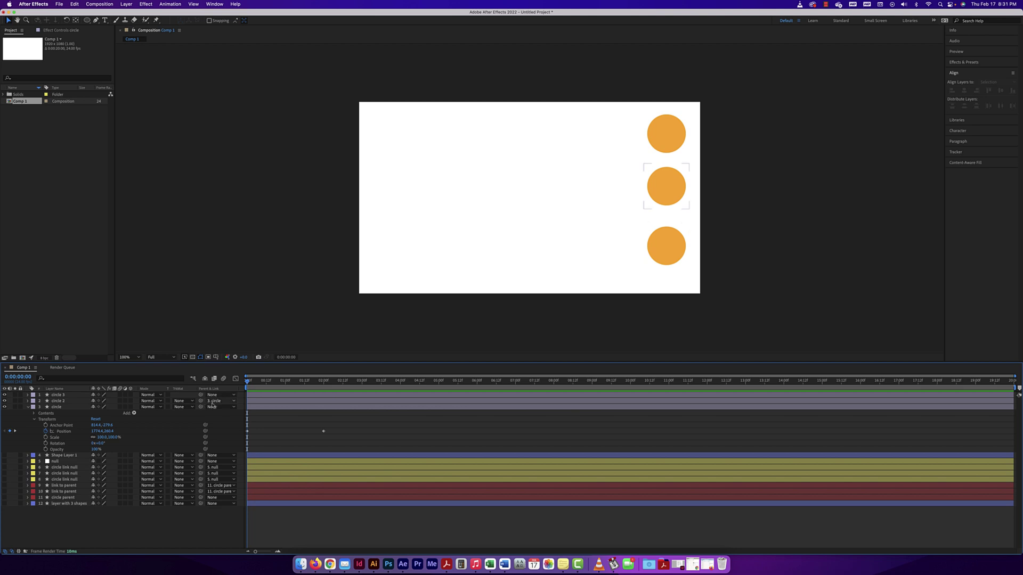
Choose the circle layer as the parent of the circle 3 layer.
left_click(32, 415)
left_click(221, 396)
left_click(233, 396)
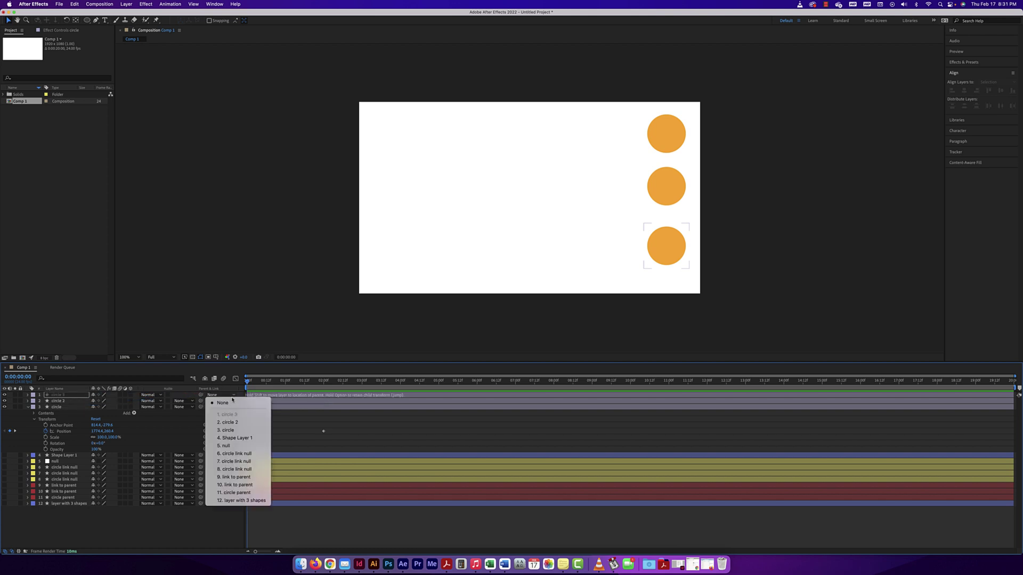
left_click(229, 430)
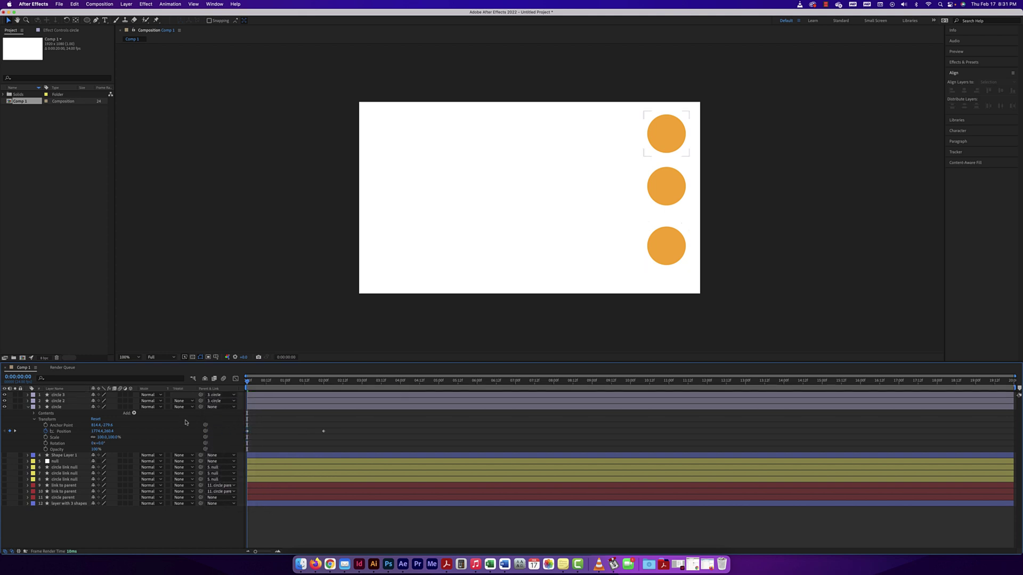
Select the circle 3 and circle 2 layers together and link both to the circle layer as their parent.
left_click(56, 395)
left_click(55, 401, "shift")
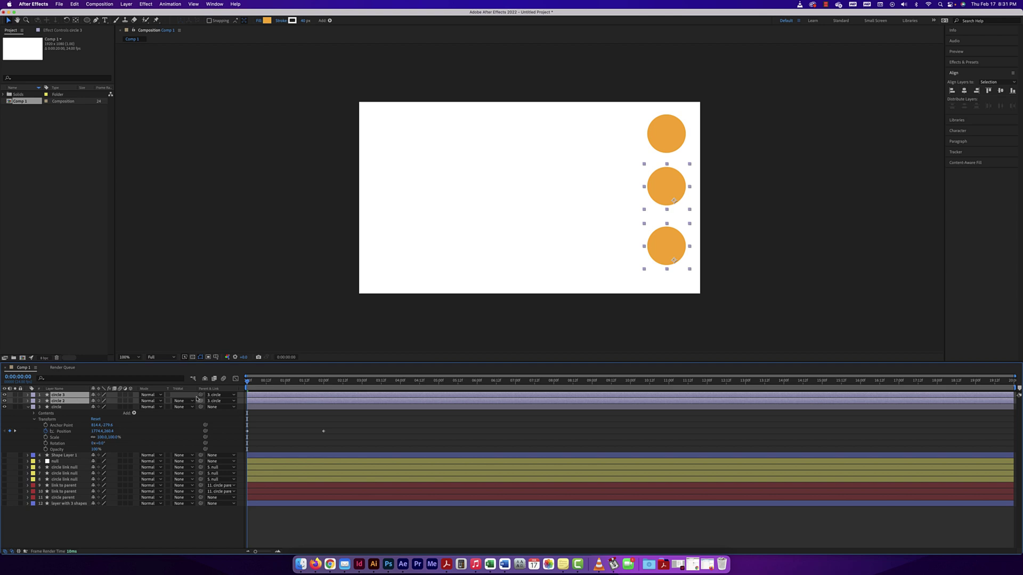
left_click_drag(200, 396, 67, 409)
Preview the shared movement of the three parented circles and return to 0:00:00:00.
key("space")
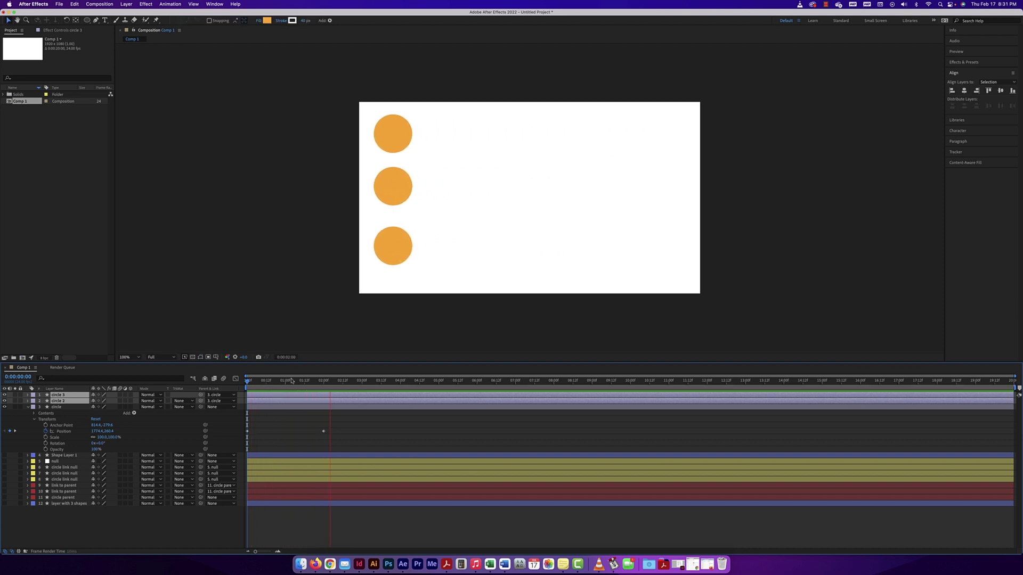
key("space")
left_click_drag(331, 381, 65, 398)
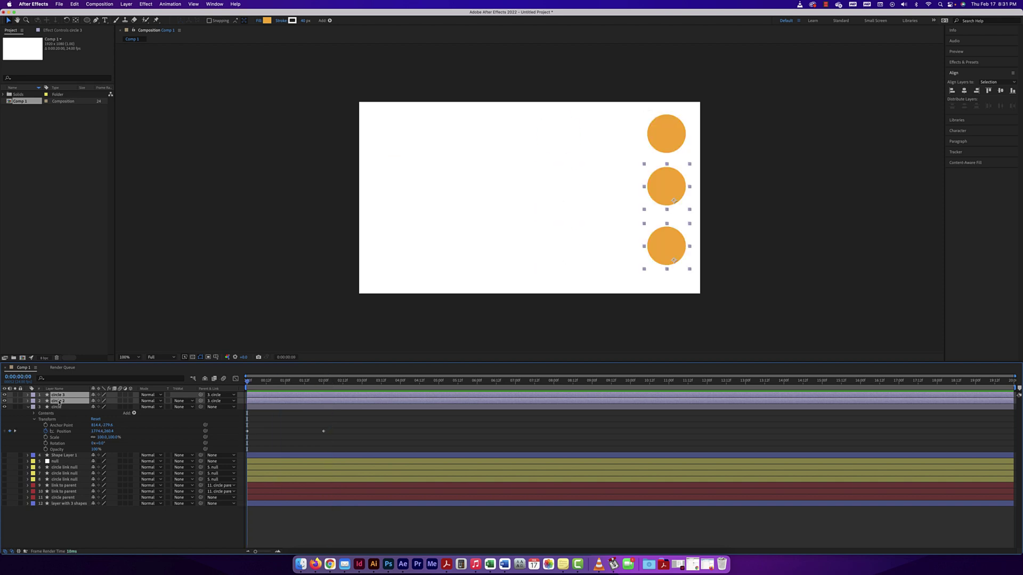
Keyframe the Scale of circle 2 from 100% at 0:00:00:00 to about 124% at 0:00:02:00.
left_click(29, 402)
left_click(65, 396)
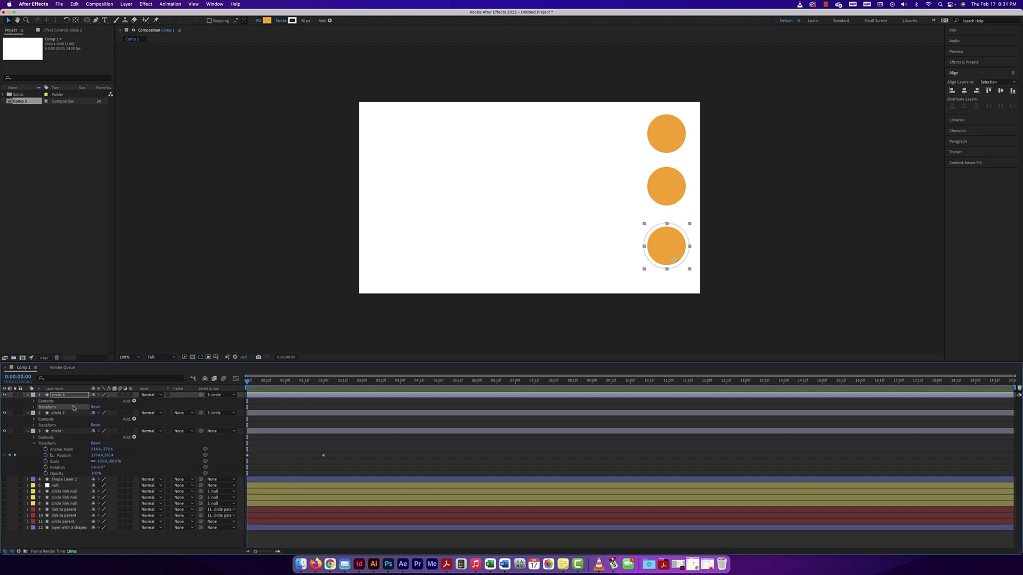
left_click(70, 555)
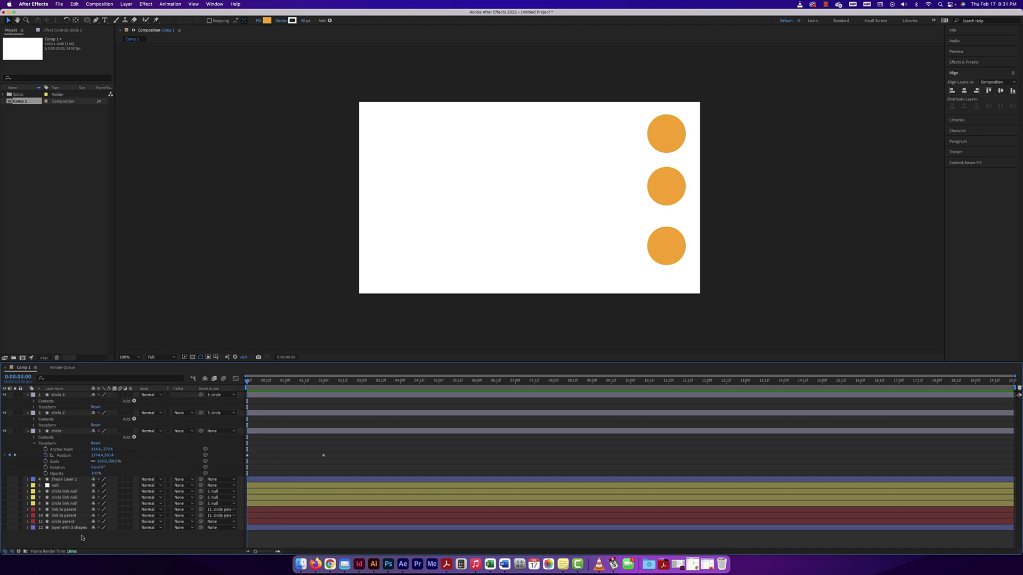
left_click(60, 413)
left_click(35, 425)
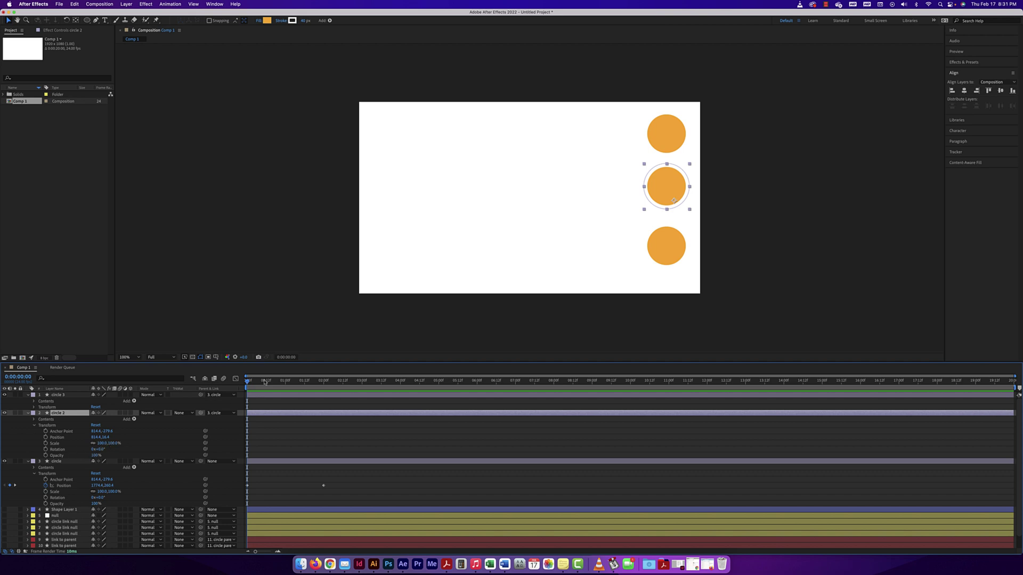
left_click(46, 443)
left_click_drag(248, 382, 324, 383)
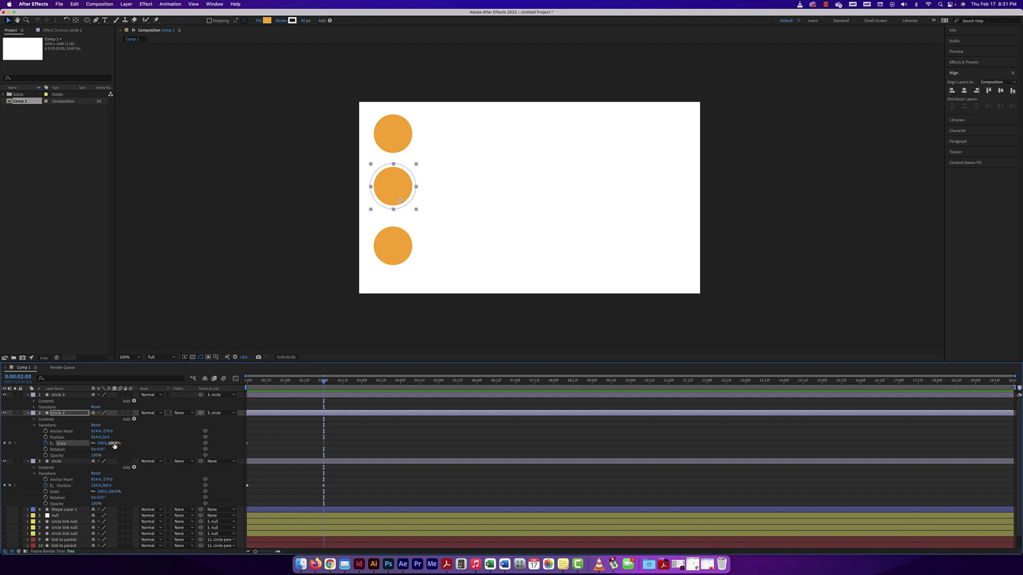
left_click_drag(106, 443, 122, 446)
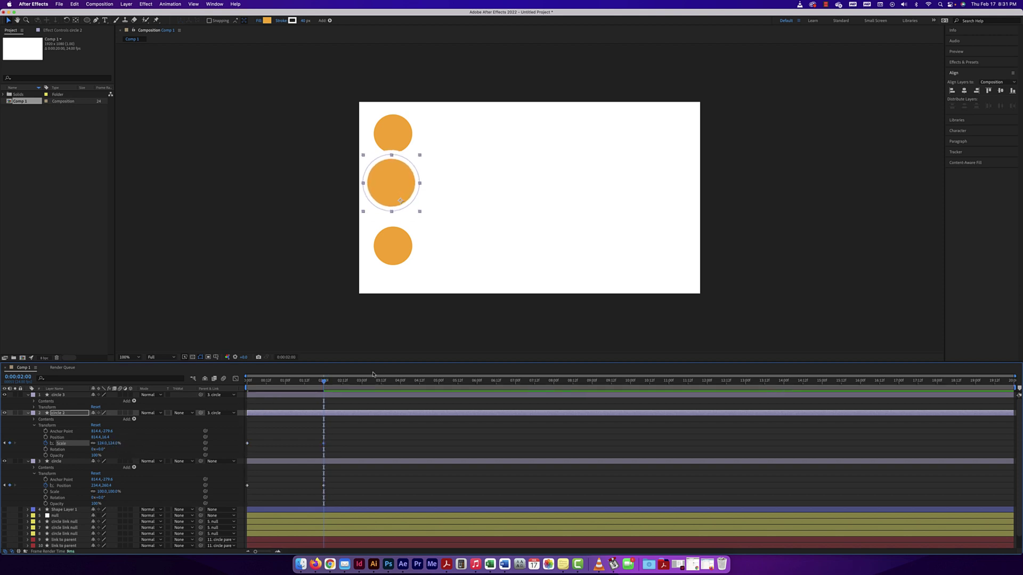
Preview circle 2's scale animation, collapse its transform properties and return to 0:00:00:00.
left_click(247, 380)
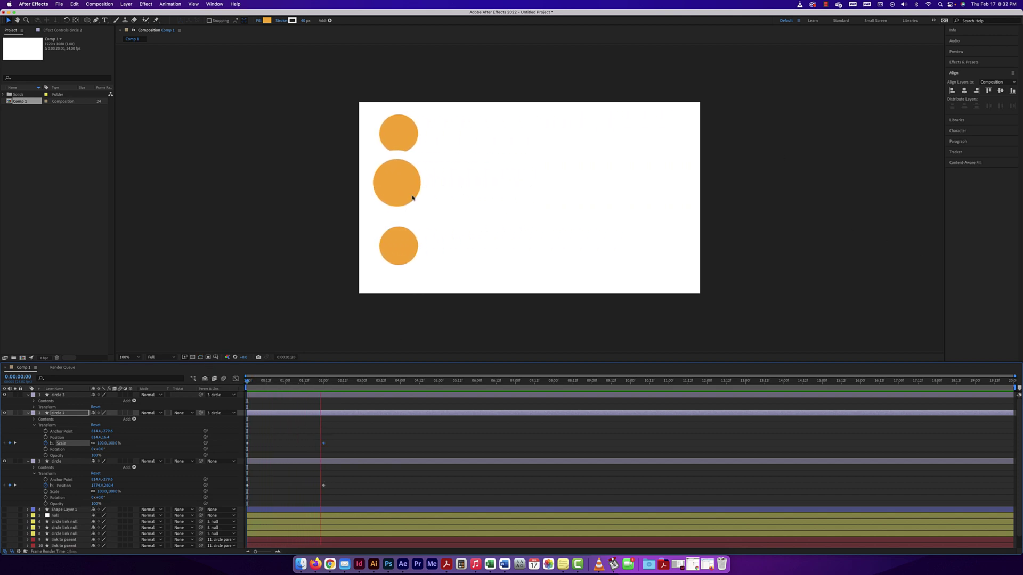
key("space")
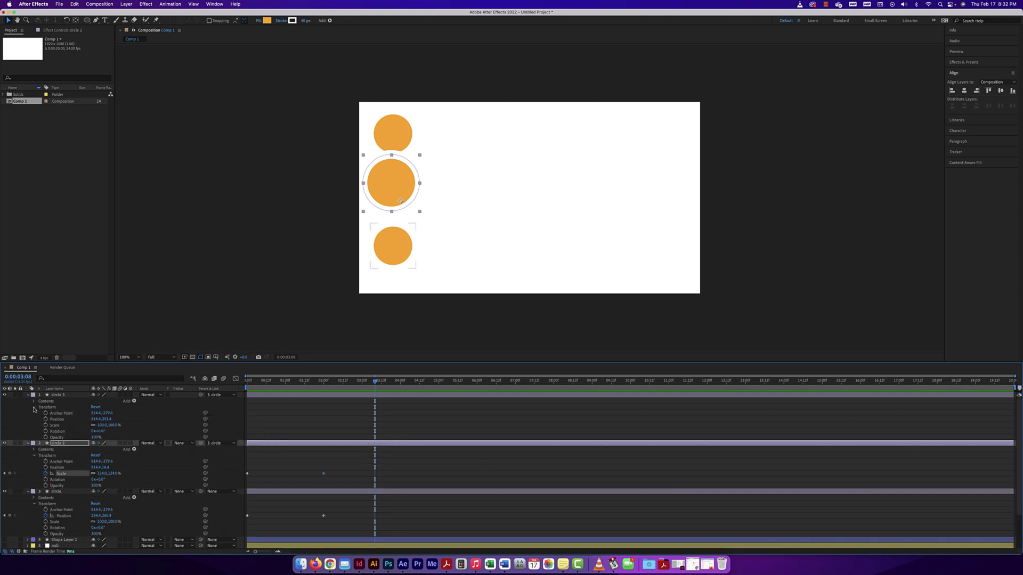
left_click(34, 425)
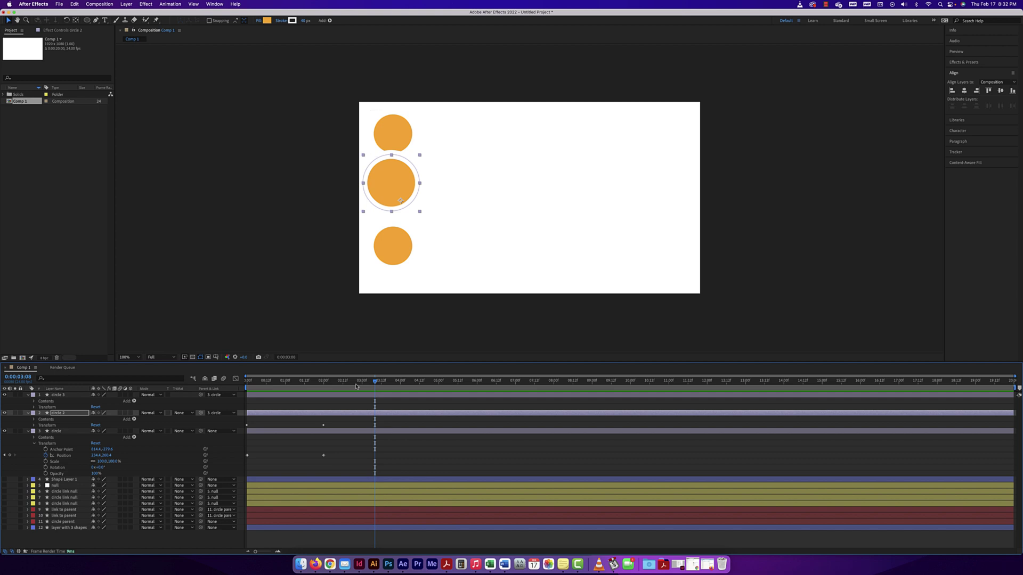
left_click_drag(375, 381, 247, 382)
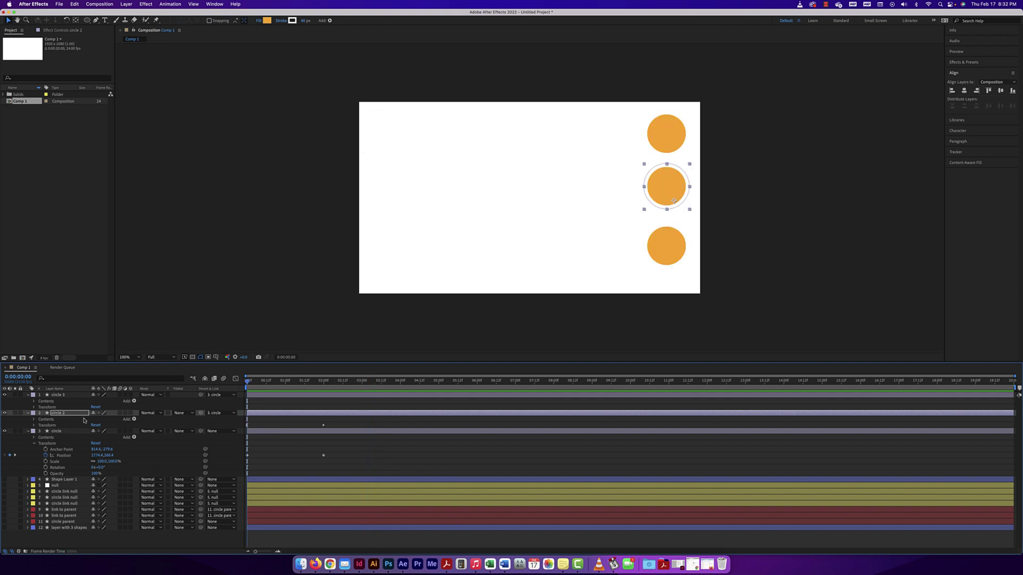
Keyframe the Opacity of the parent circle layer from 100% at 0:00:00:00 to 50% at 0:00:02:00.
left_click(49, 432)
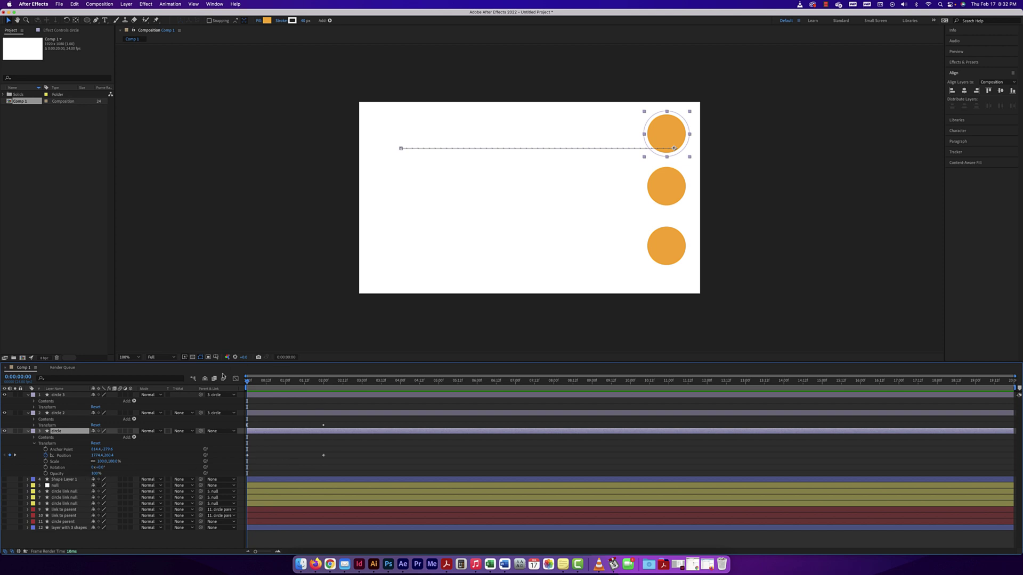
left_click(46, 473)
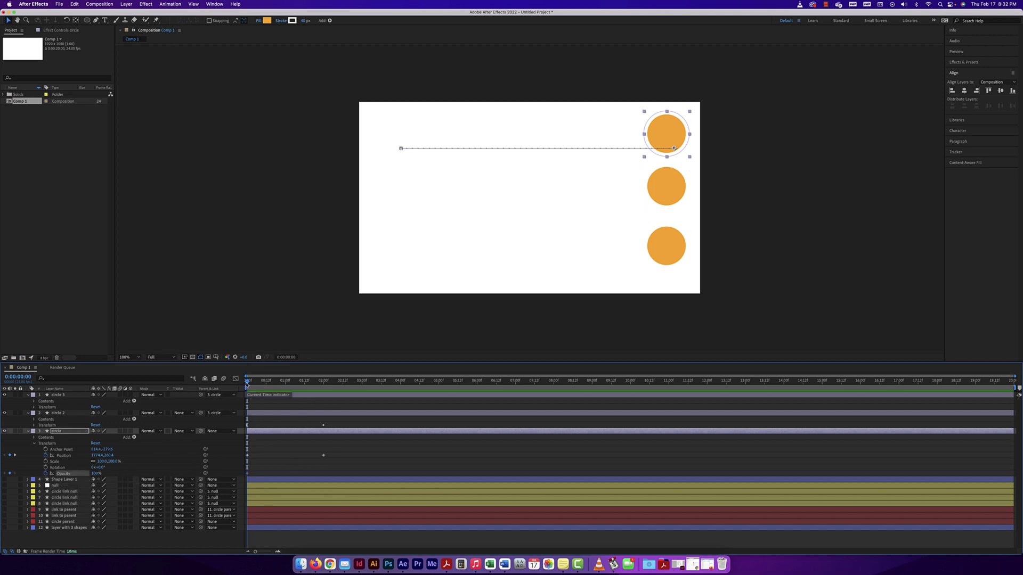
left_click_drag(246, 382, 323, 383)
left_click(96, 473)
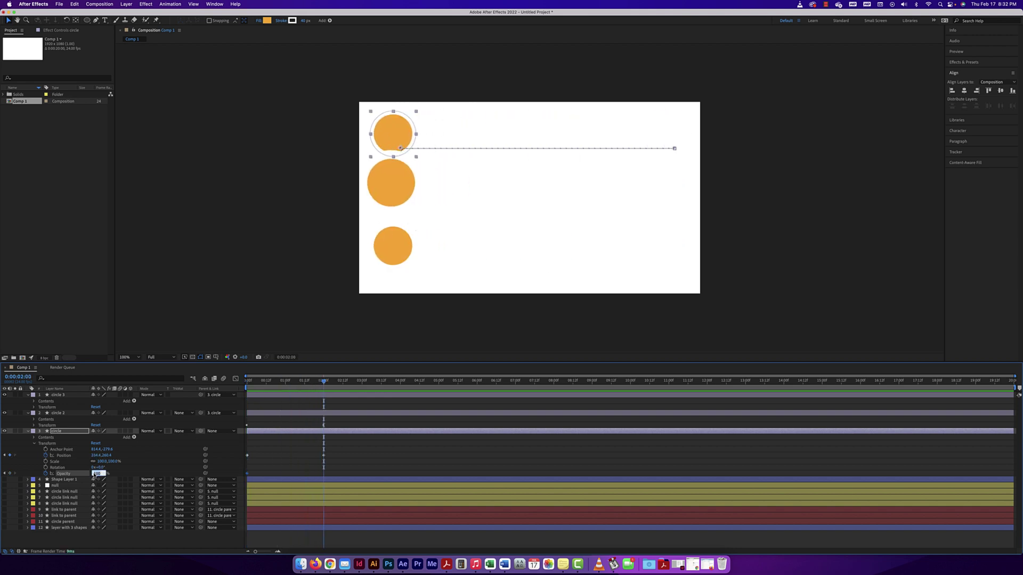
type("50")
key("Return")
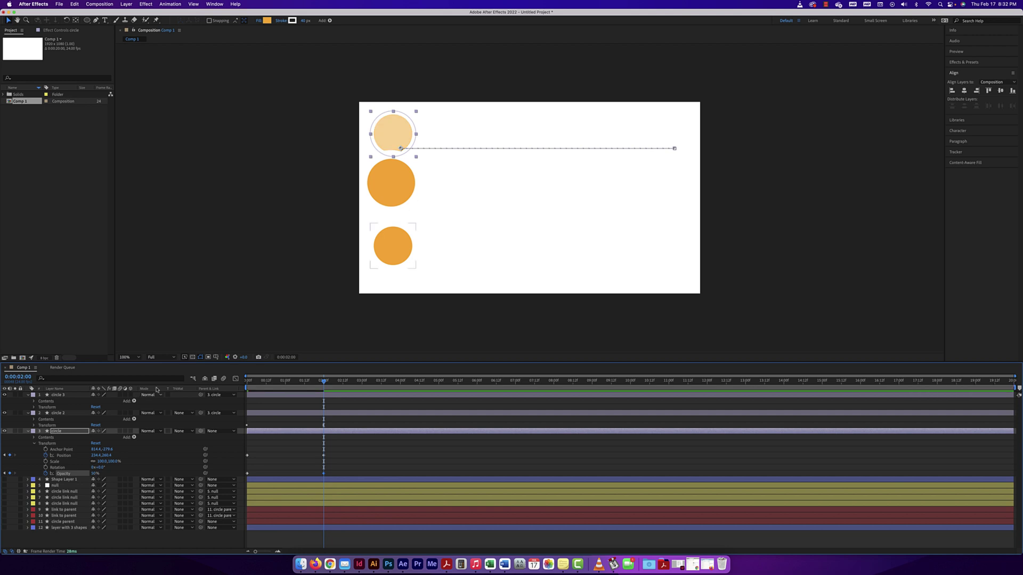
Preview the opacity animation of the parent circle from the start and compare it with the two child circles.
left_click_drag(324, 382, 234, 379)
key("space")
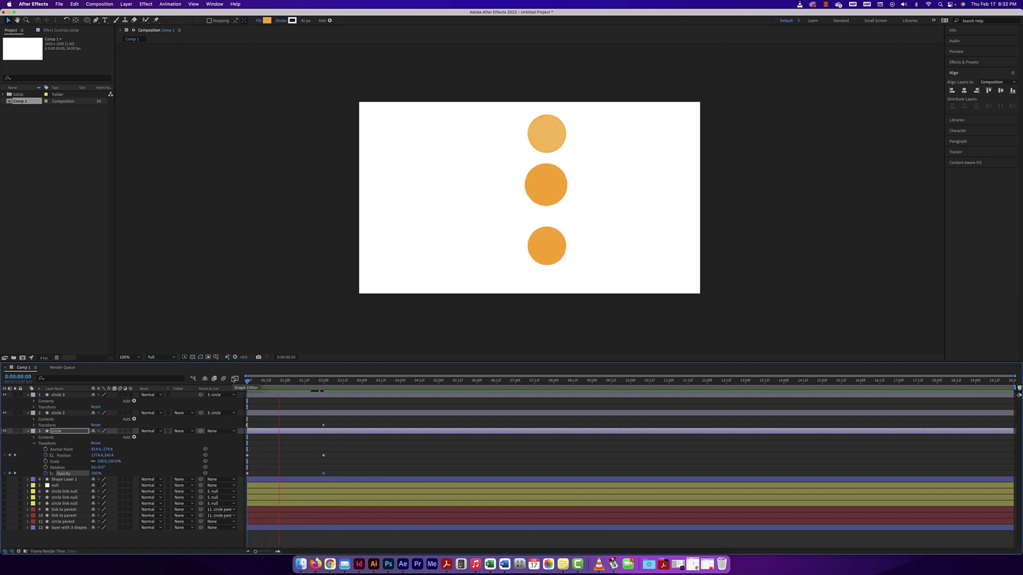
key("space")
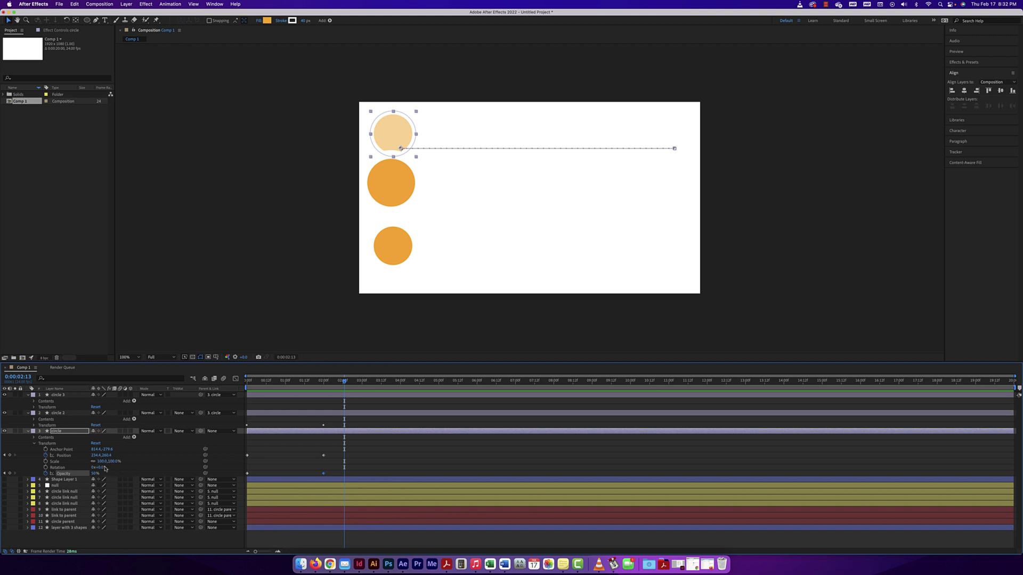
mouse_move(344, 380)
left_mouse_down()
mouse_move(236, 381)
mouse_move(340, 382)
left_mouse_up()
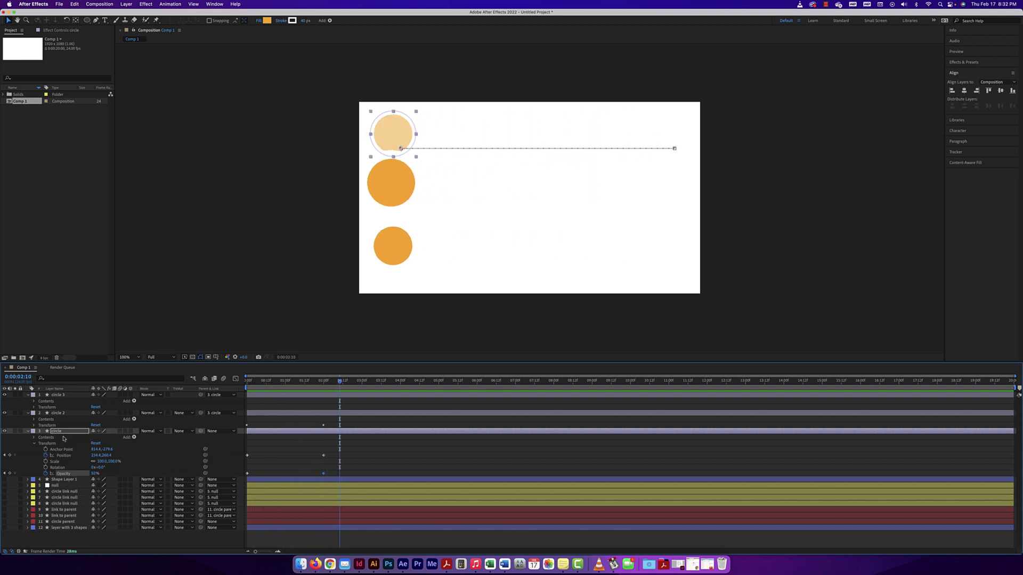
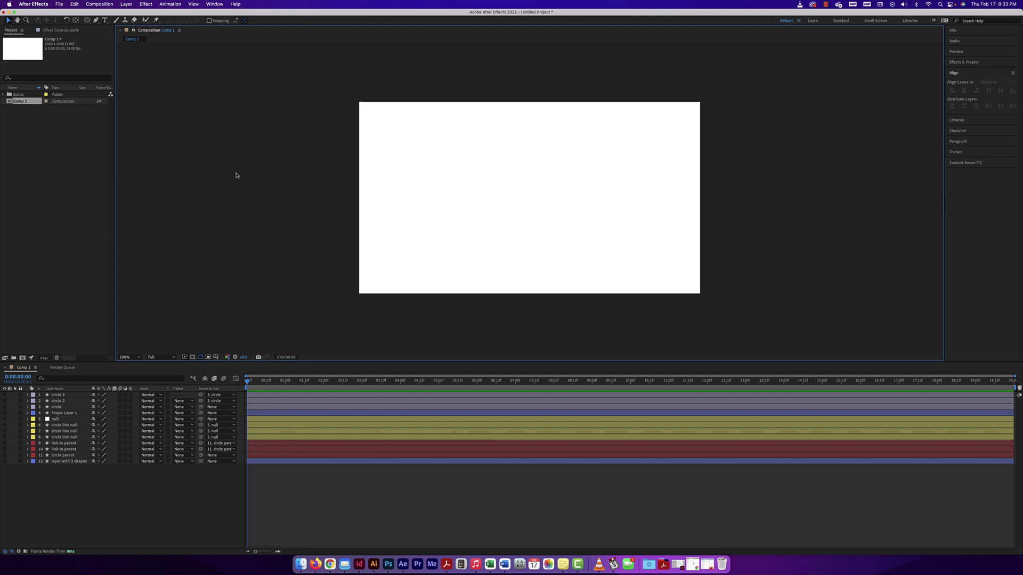
Add a new null object to the composition, reveal its transform properties, and deselect it.
left_click(131, 4)
mouse_move(160, 14)
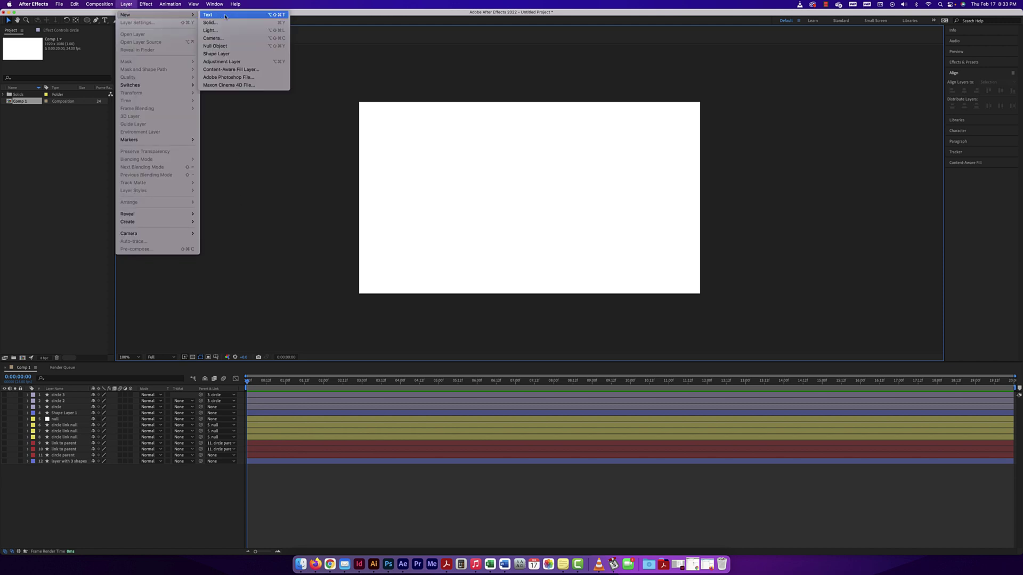
left_click(224, 46)
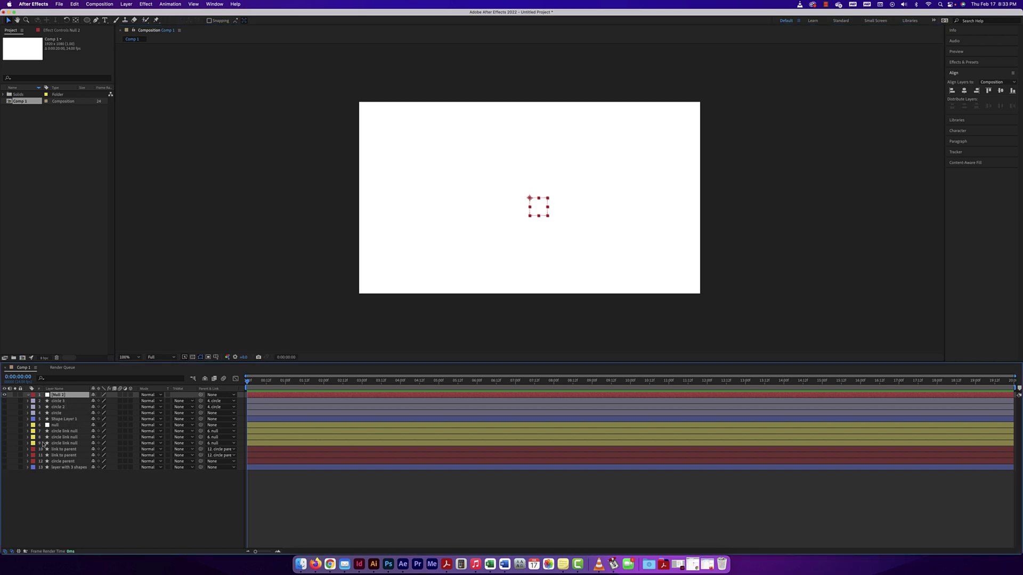
left_click(27, 395)
left_click(33, 402)
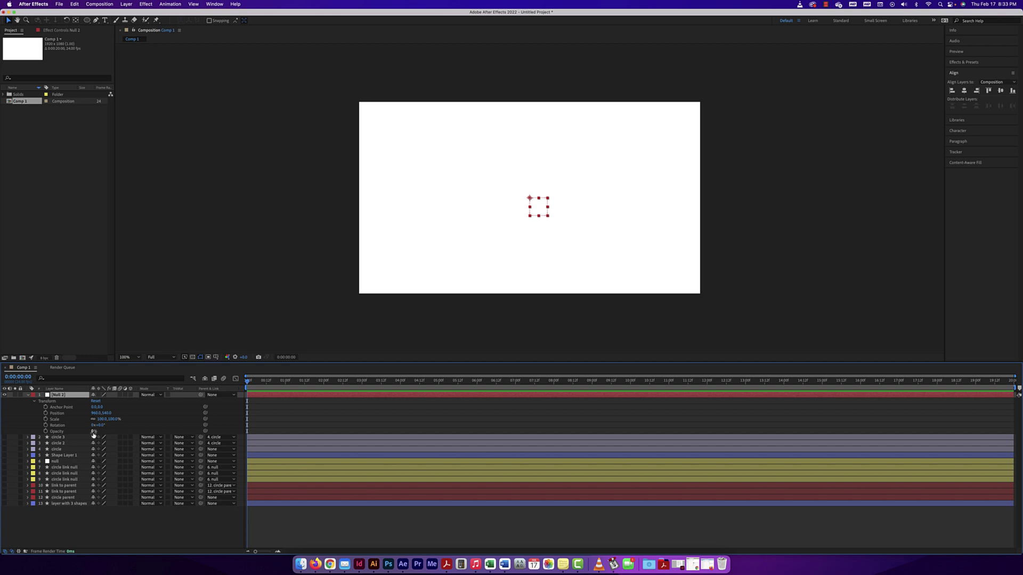
left_click(164, 315)
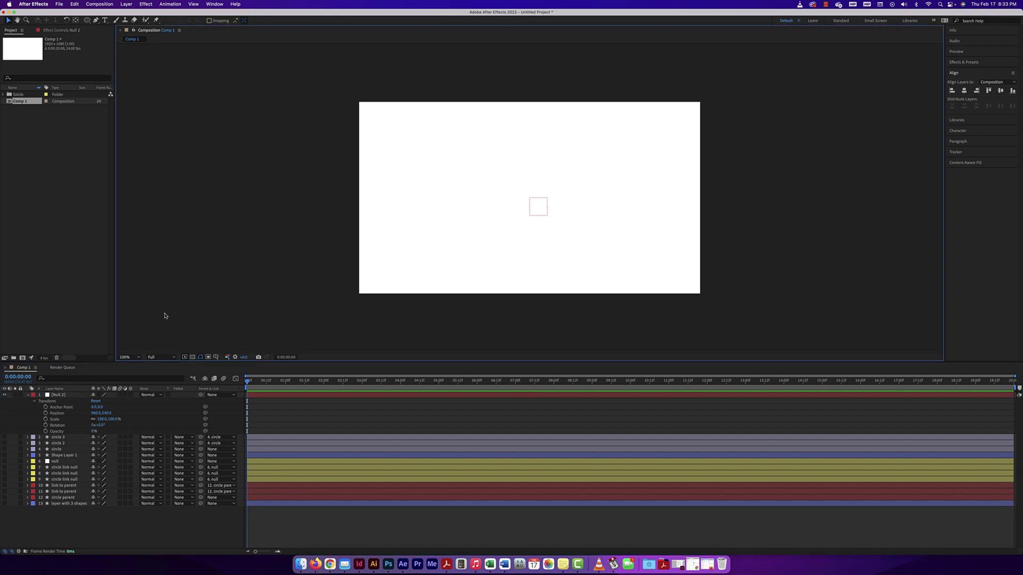
Draw a new orange circle with the Ellipse tool near the composition's upper-right corner as its own shape layer.
left_click(87, 21)
mouse_move(662, 117)
left_mouse_down()
mouse_move(702, 157)
mouse_move(669, 139)
mouse_move(691, 141)
mouse_move(690, 198)
left_mouse_up()
left_click(9, 21)
key("super+d")
key("super+z")
key("super+z")
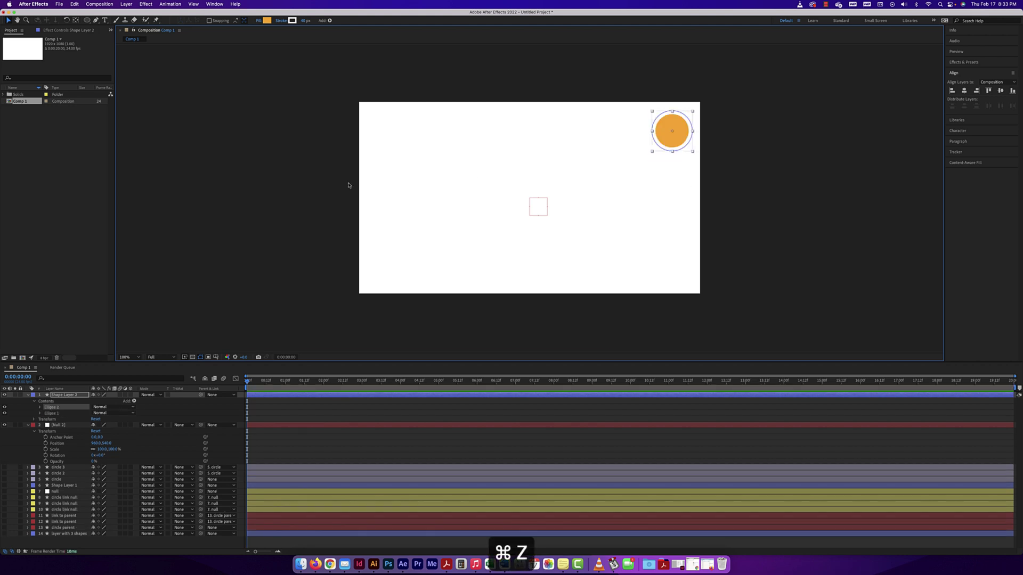
key("super+z")
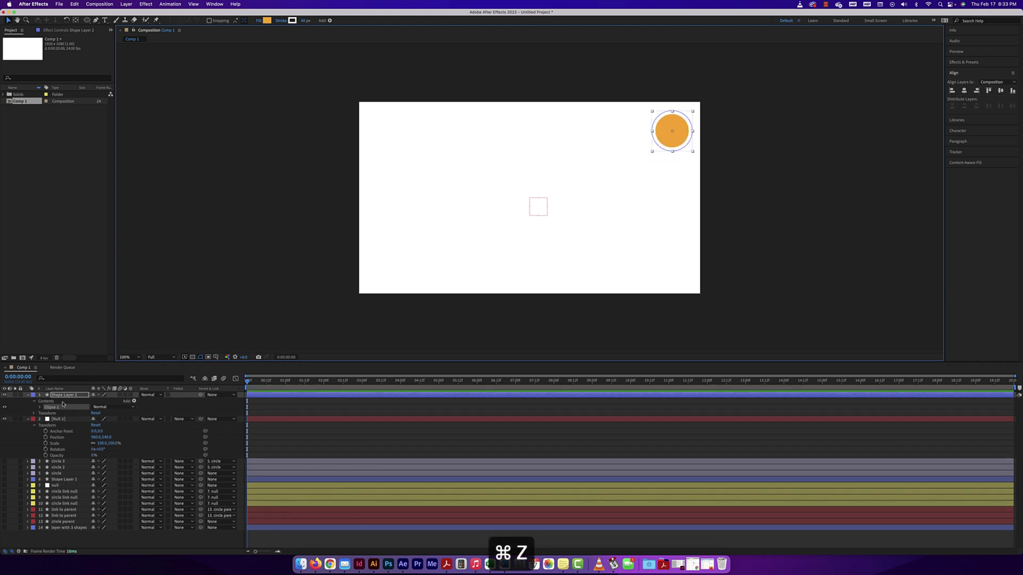
Duplicate the new orange circle layer twice and arrange the copies in a vertical column beneath the original.
left_click(683, 138)
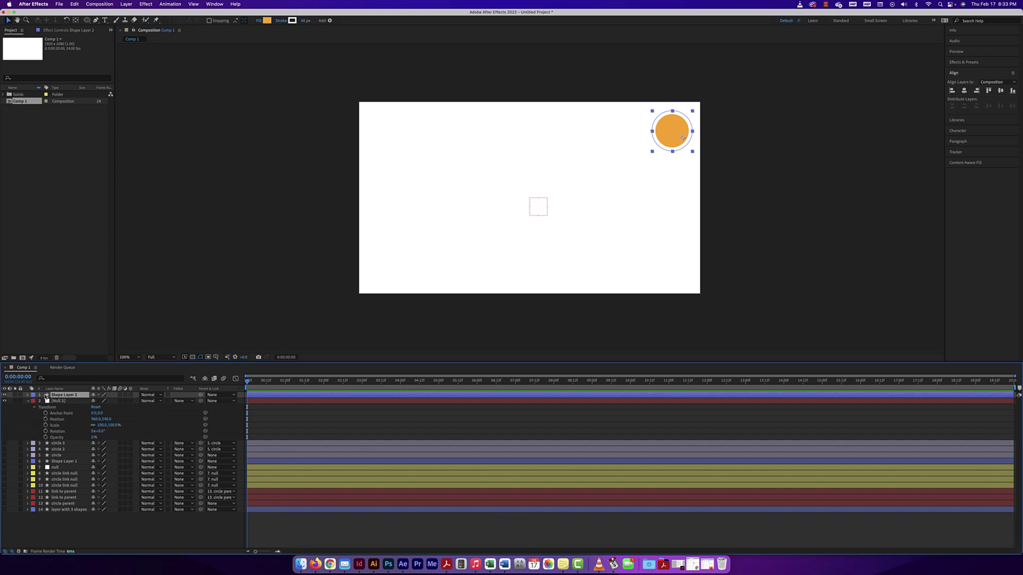
key("super+d")
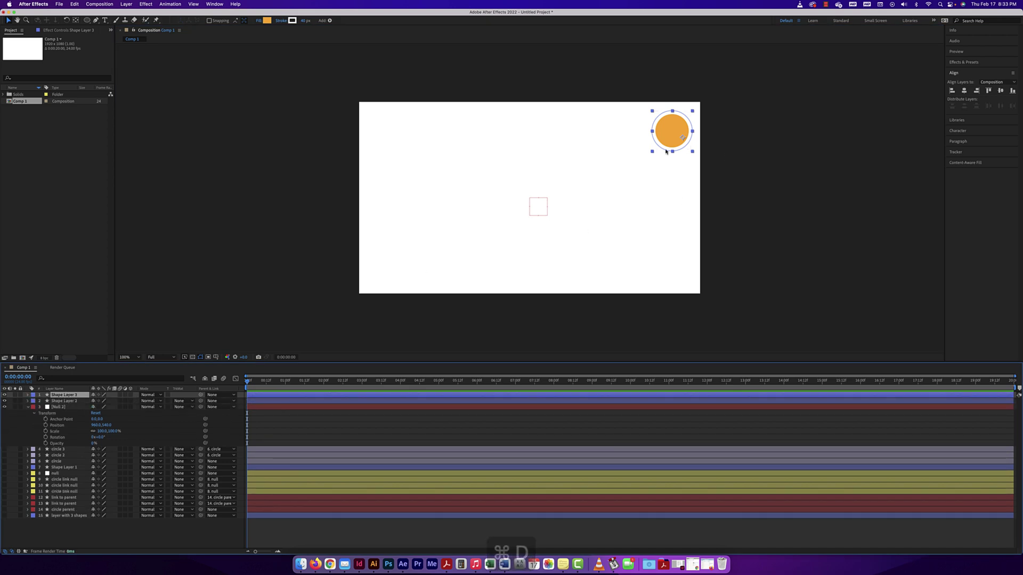
left_click_drag(667, 143, 672, 256)
key("super+d")
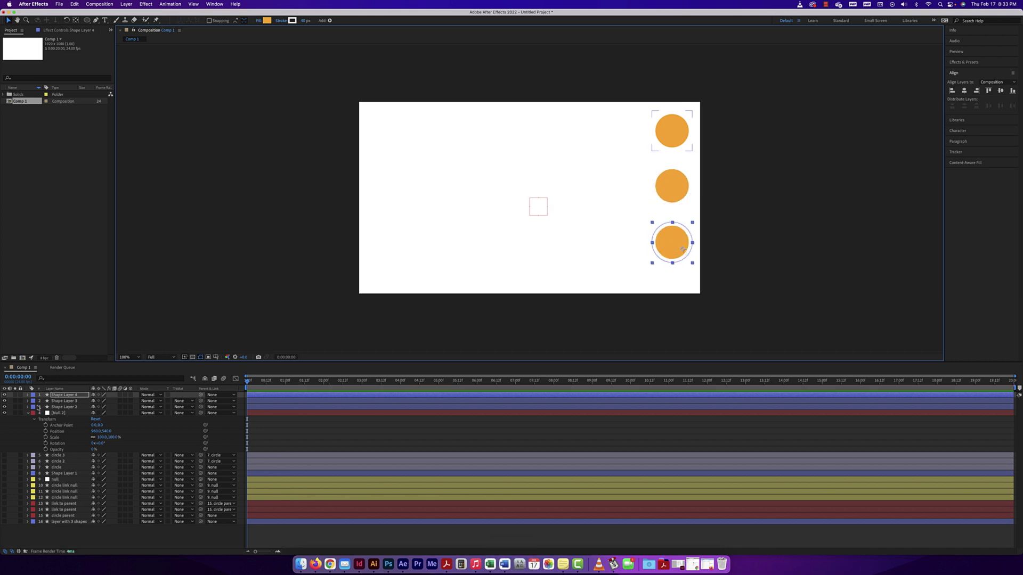
Collapse the new null layer and parent the three new orange circle layers to it.
left_click(27, 412)
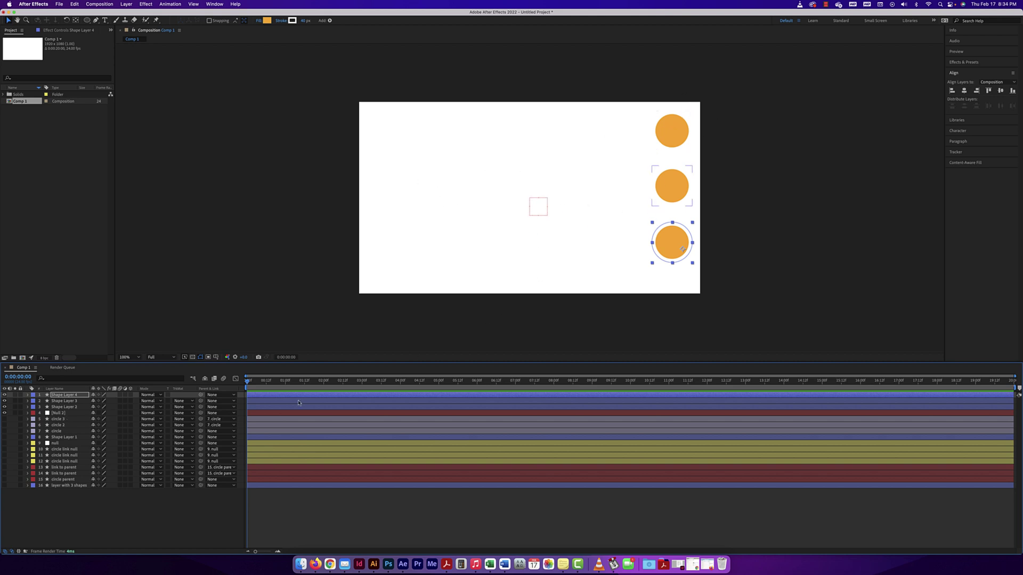
left_click(62, 408, "shift")
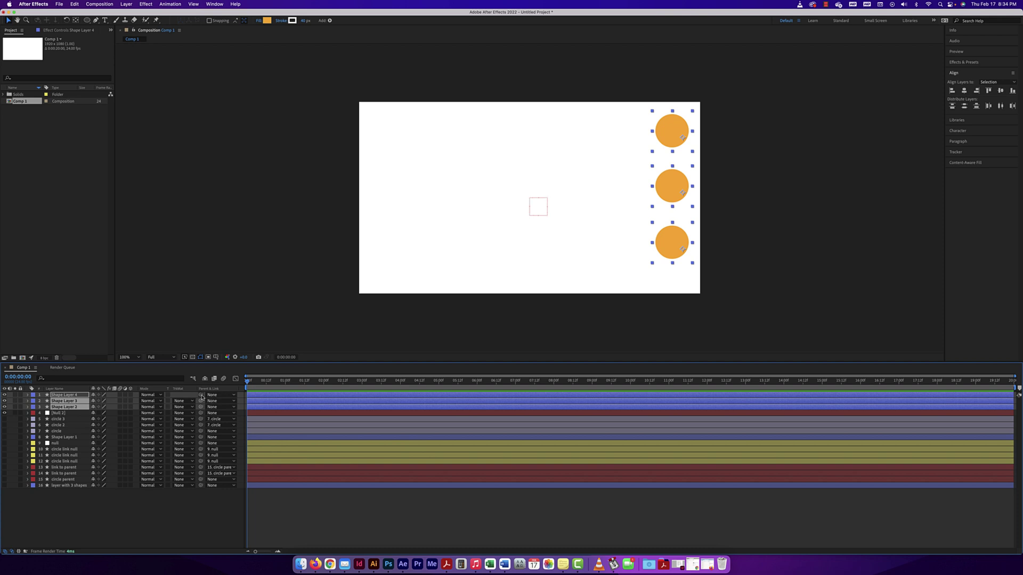
left_click_drag(201, 396, 57, 413)
Rename the new null layer as parent and give it and its three circle layers the Peach label color.
left_click(58, 414)
key("Return")
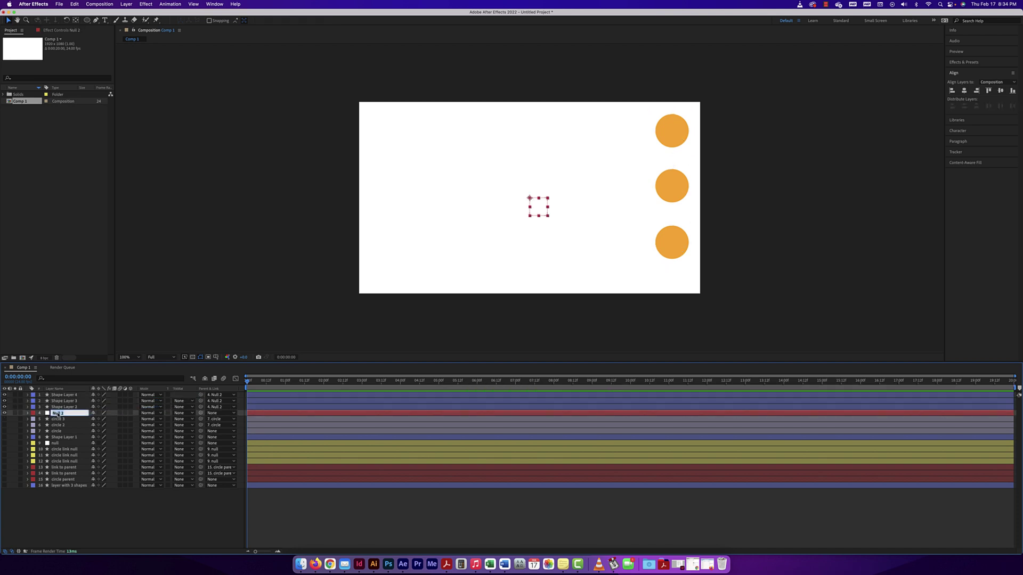
type("parent")
key("Return")
left_click(33, 395)
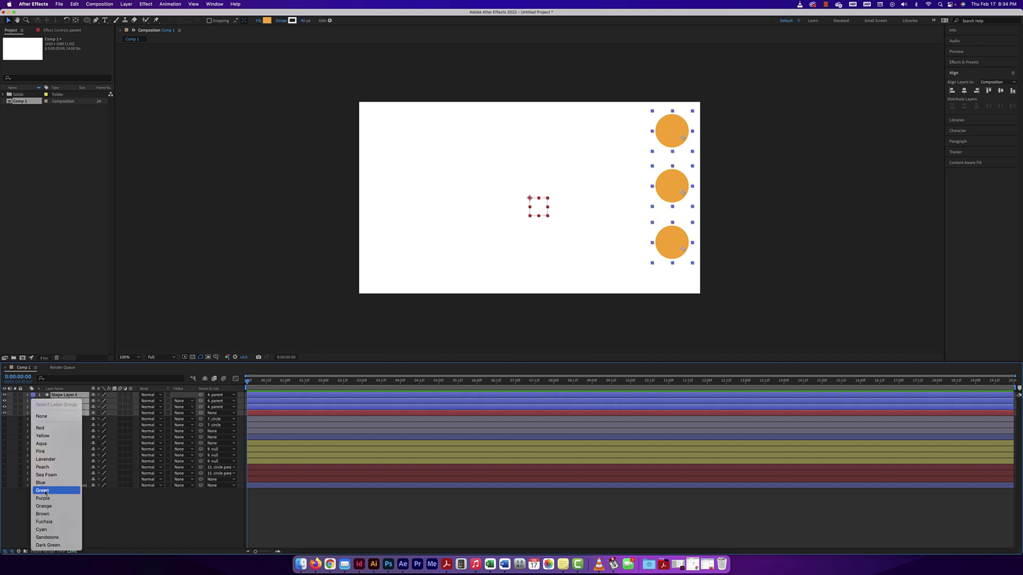
left_click(43, 467)
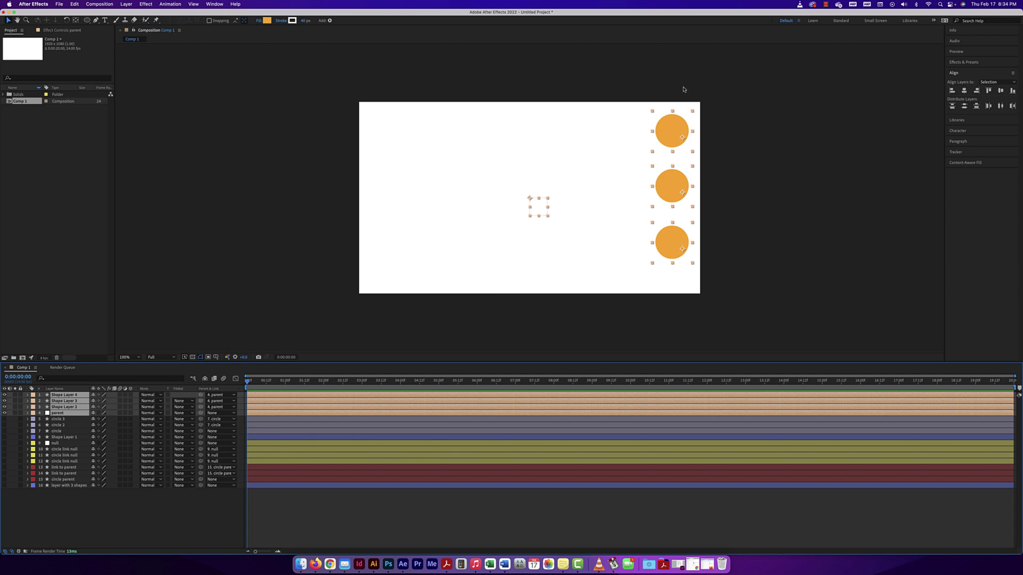
Expand the peach-labelled layers to show the parent null's transform properties, and deselect everything.
left_click(28, 413)
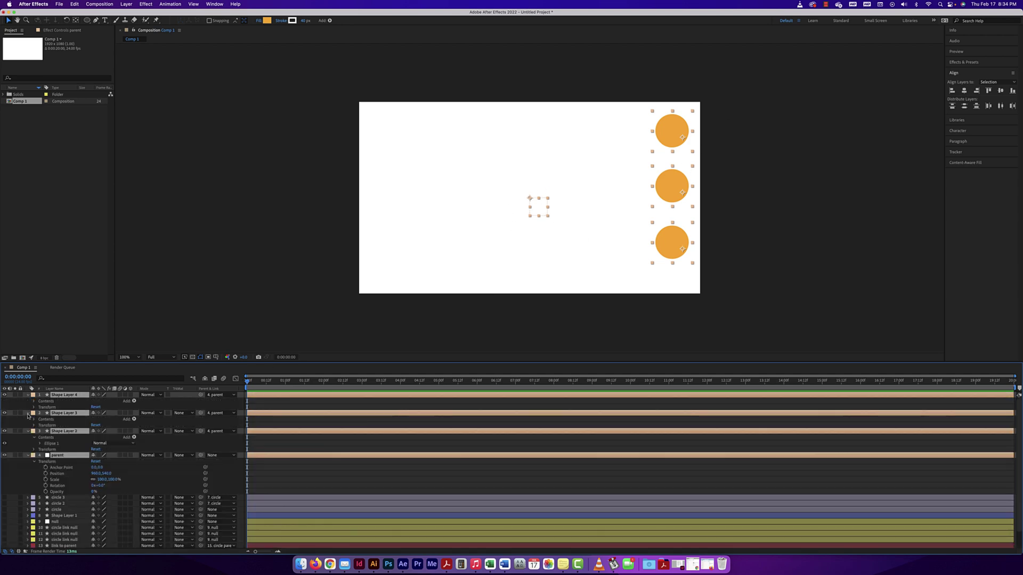
left_click(65, 441)
scroll(81, 506, "down", 1)
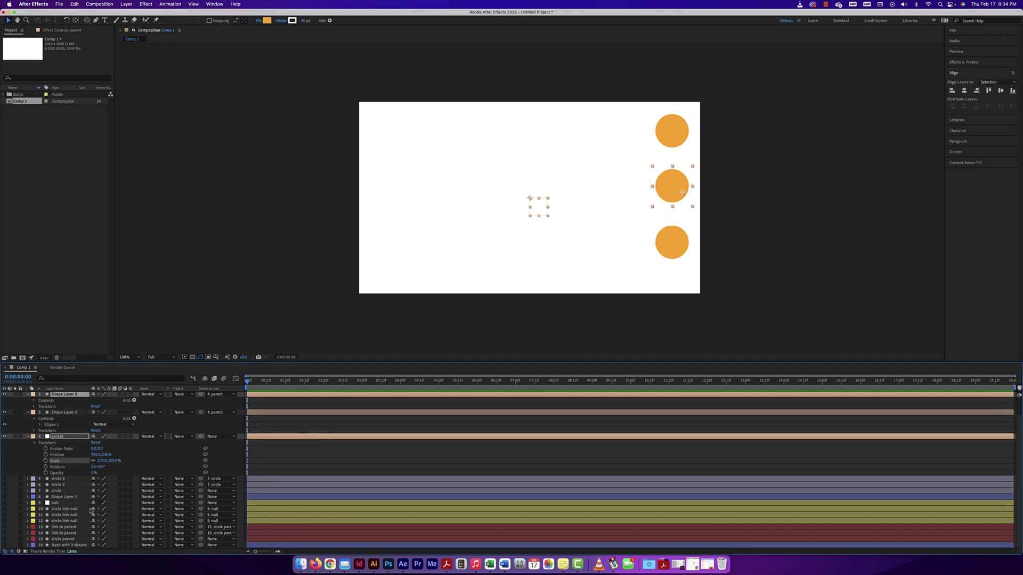
key("F2")
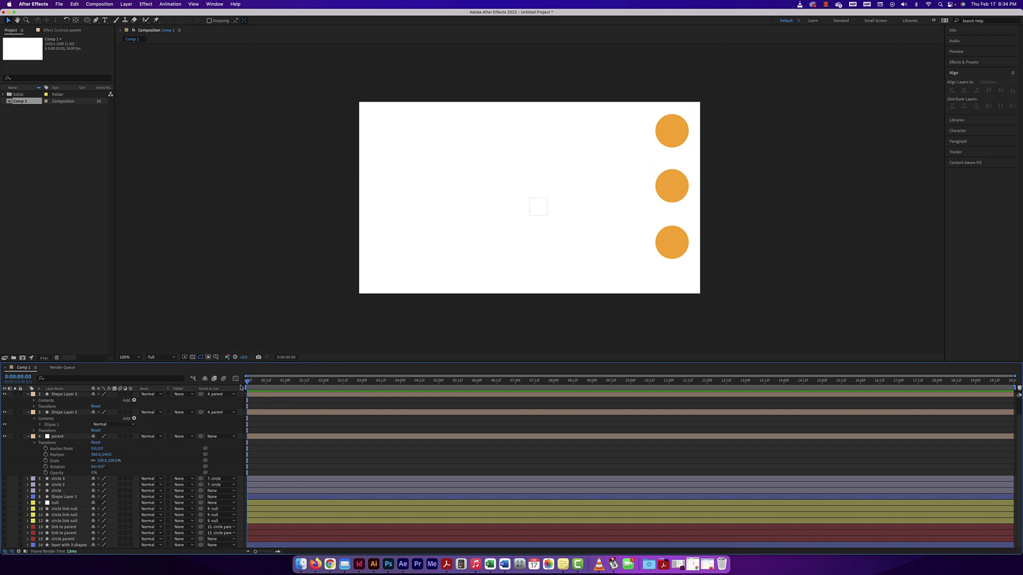
Keyframe the parent null's Position from 960, 540 at 0:00:00:00 to -670, 540 at 0:00:02:00, and preview the motion.
left_click(46, 454)
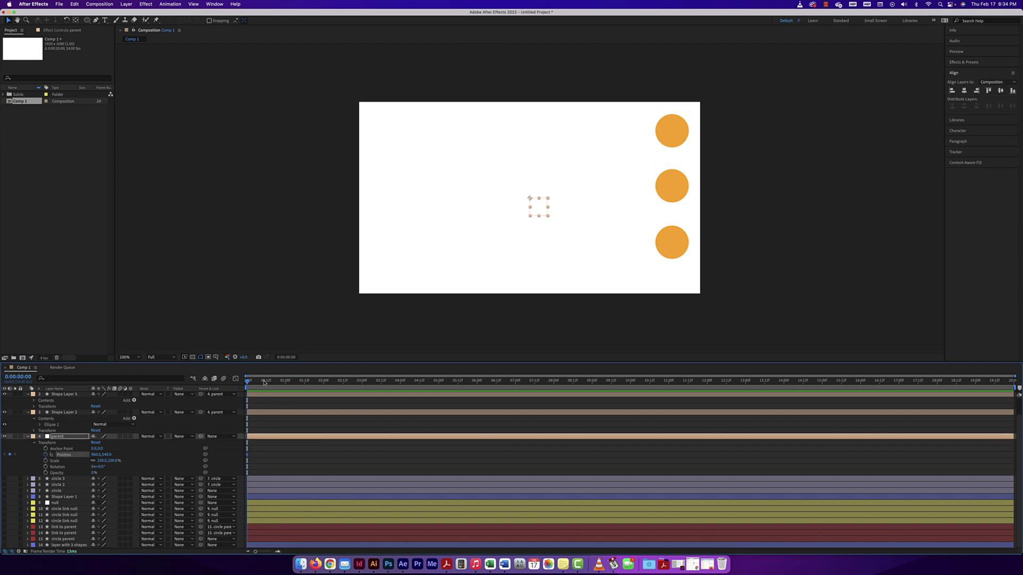
left_click_drag(248, 383, 325, 382)
scroll(218, 404, "up", 1)
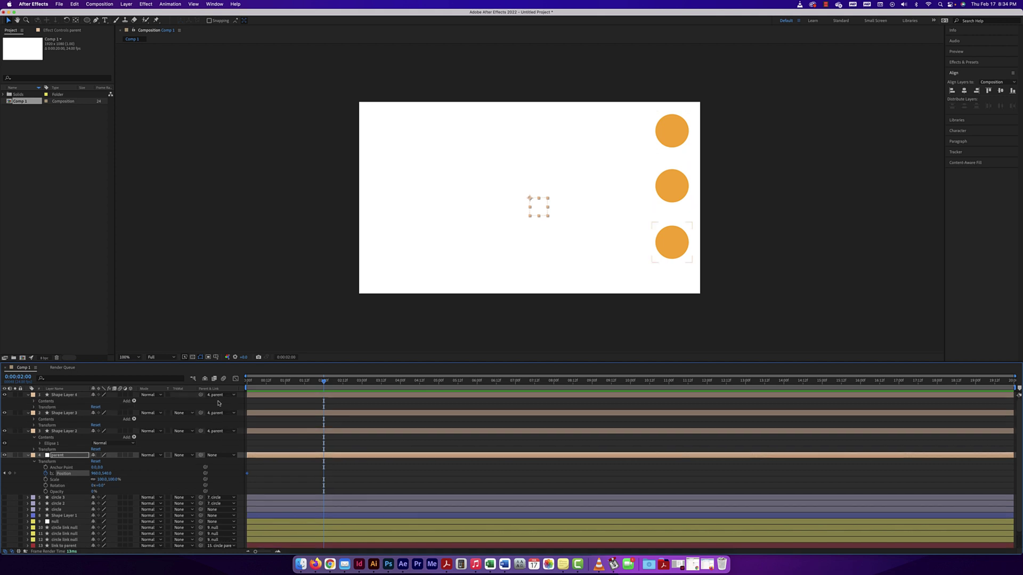
left_click(95, 473)
type("290")
key("Return")
left_click_drag(73, 473, 38, 473)
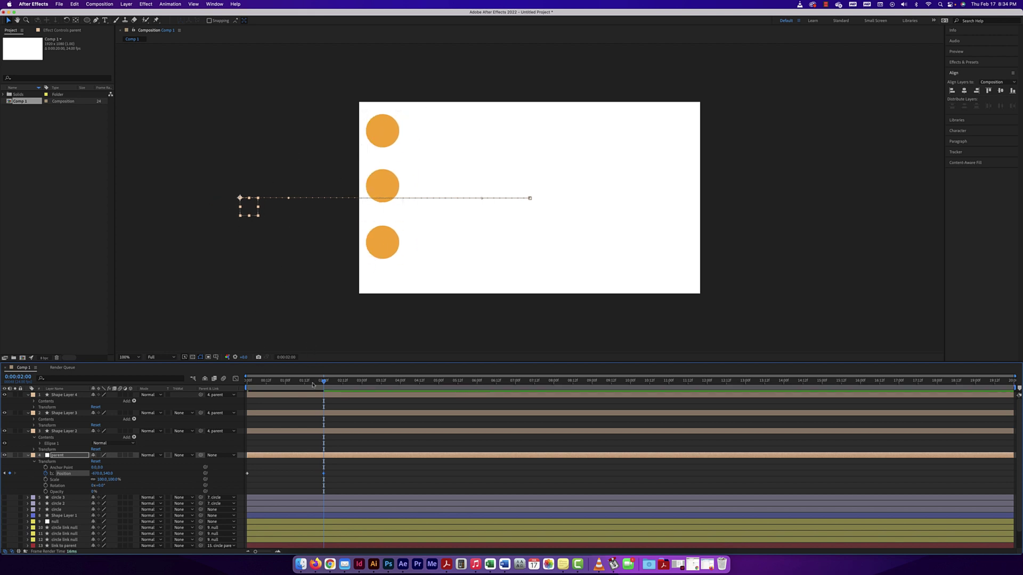
left_click_drag(323, 389, 211, 383)
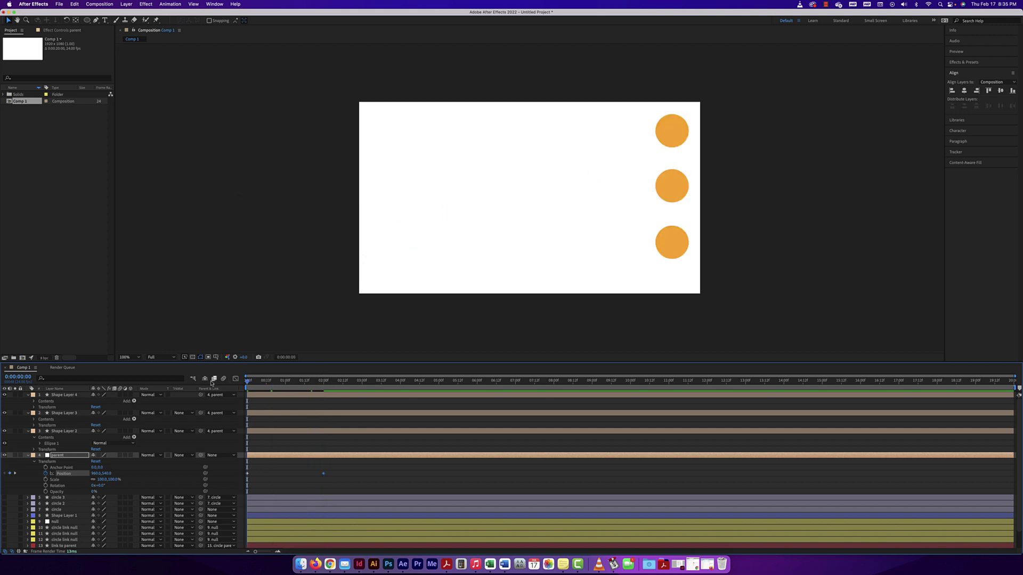
key("space")
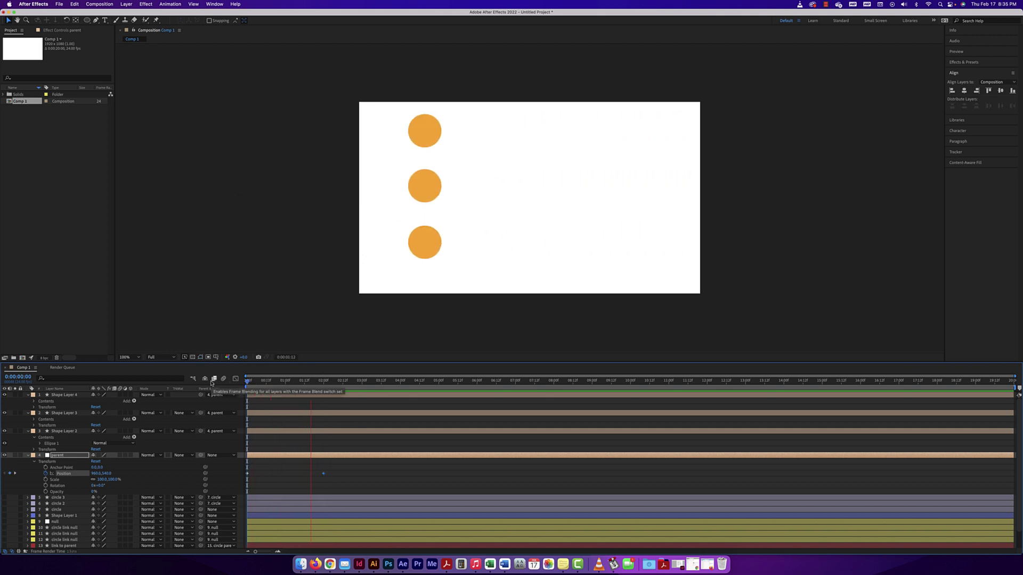
Keyframe the parent null's Scale from 100% at 0:00:00:00 to 137% at 0:00:02:00, and preview the animation.
left_click(323, 380)
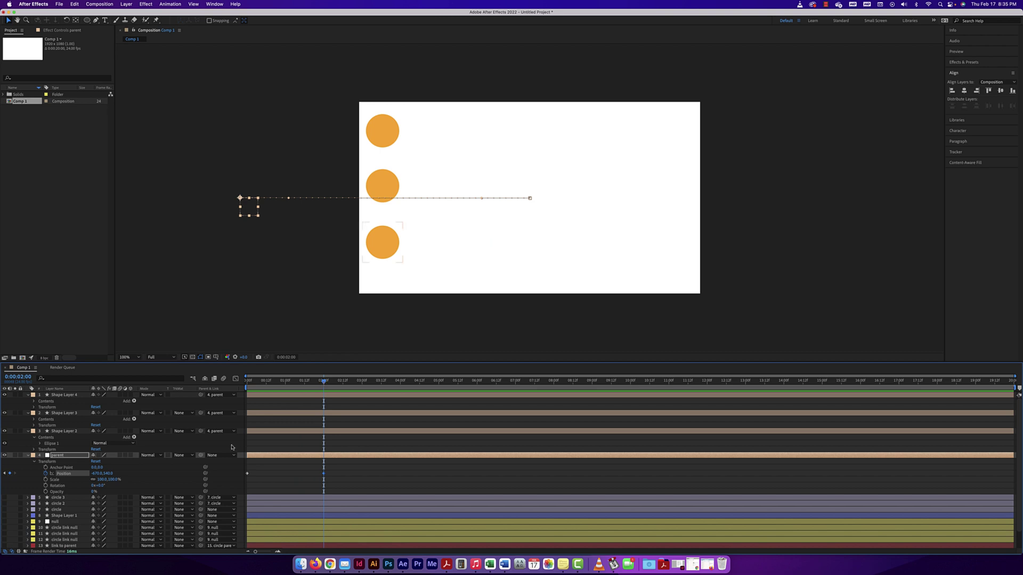
mouse_move(323, 381)
left_mouse_down()
mouse_move(247, 382)
mouse_move(323, 381)
left_mouse_up()
left_click(46, 479)
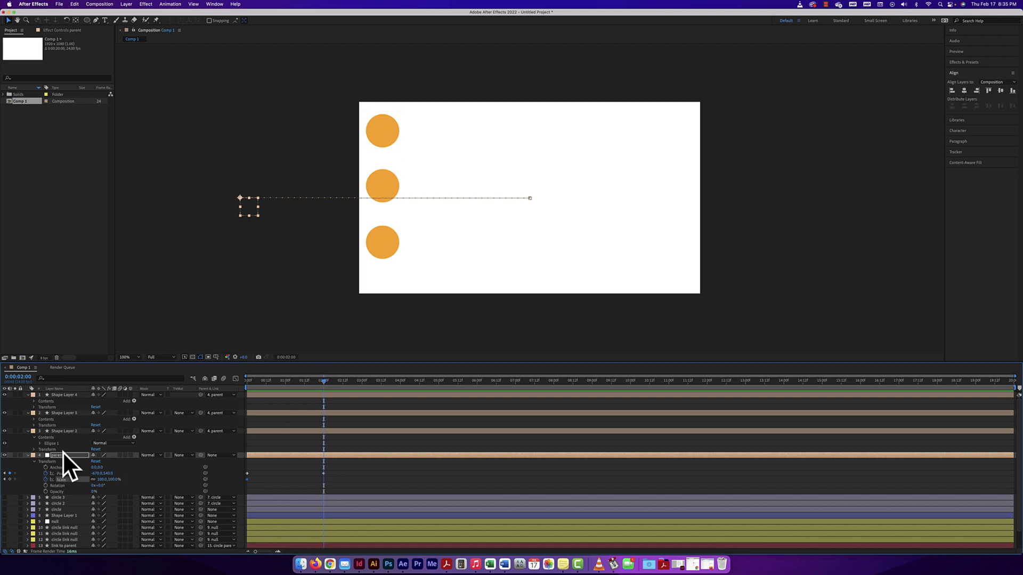
left_click_drag(103, 480, 123, 481)
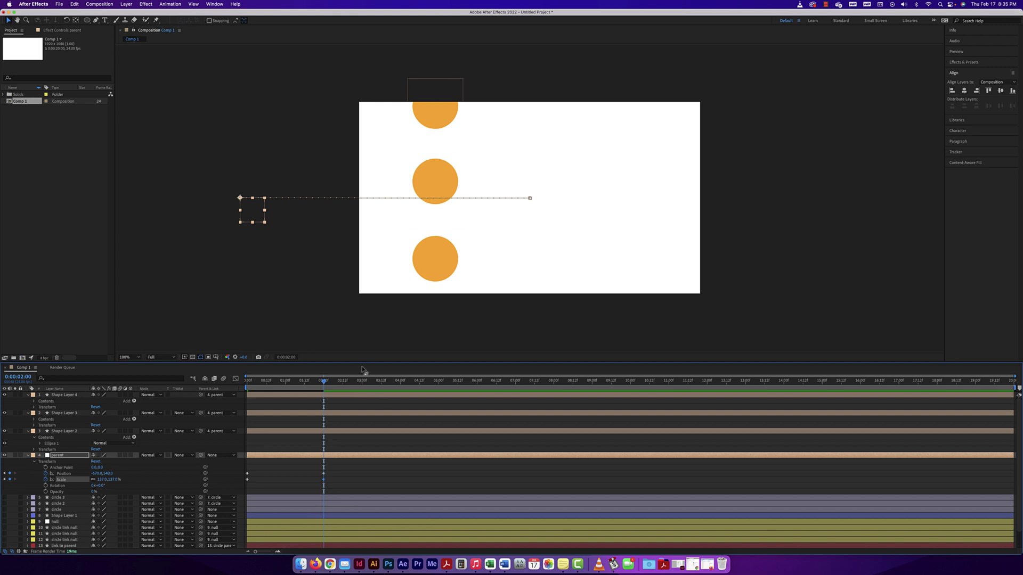
left_click_drag(315, 382, 223, 382)
key("space")
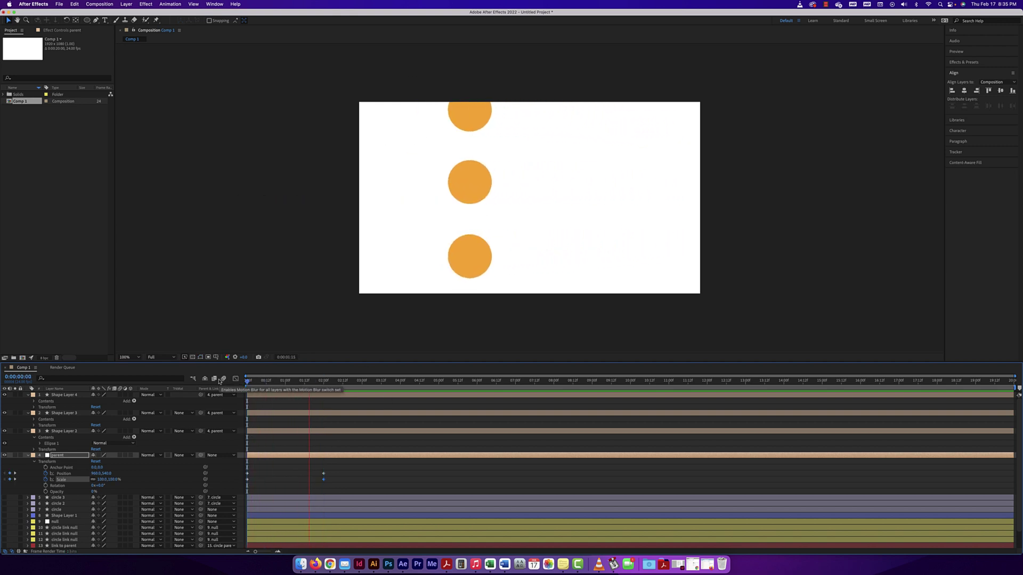
key("space")
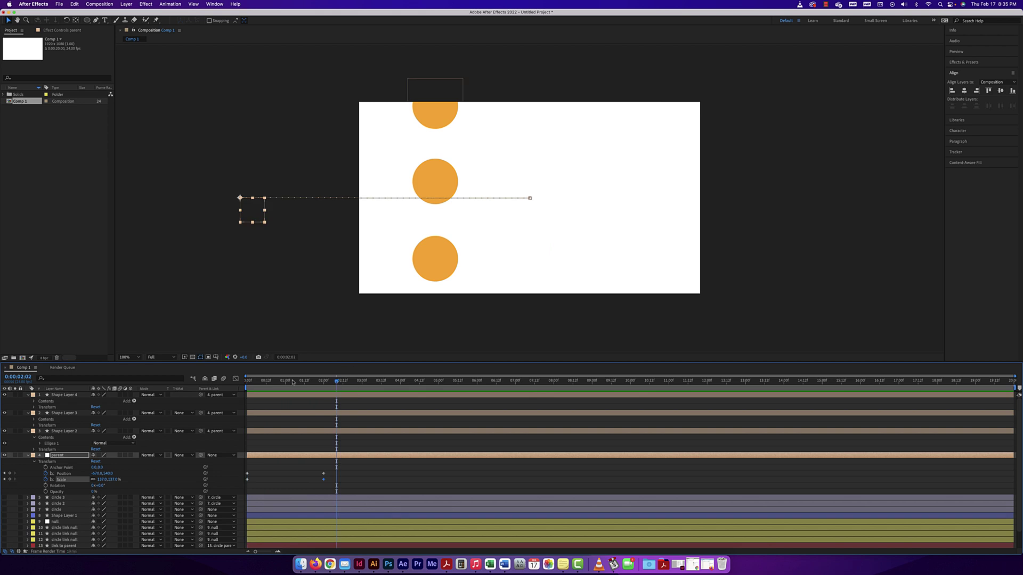
Return to 0:00:00:00 and remove the Position and Scale keyframes from the parent null.
key("Home")
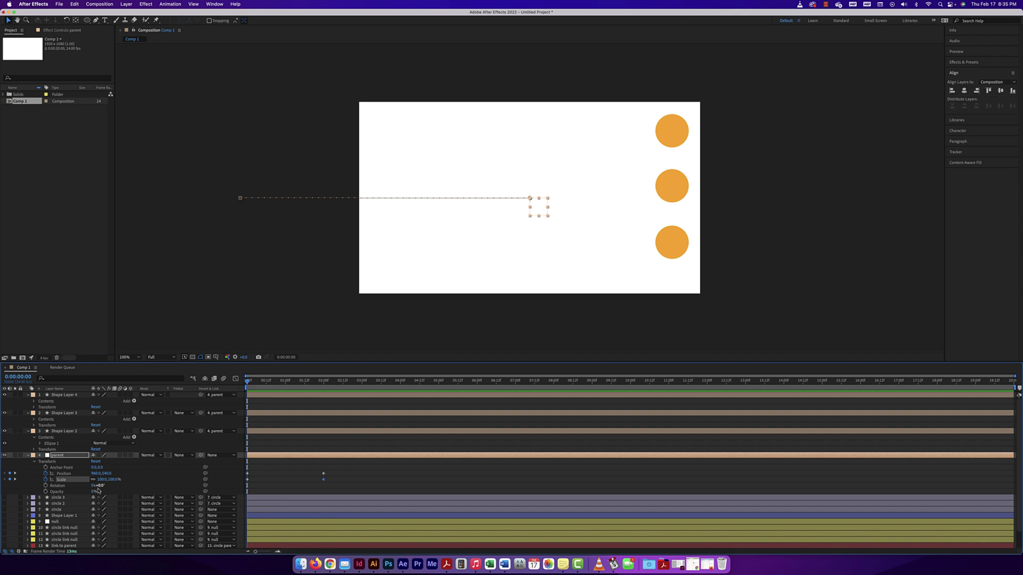
left_click(45, 473)
left_click(45, 479)
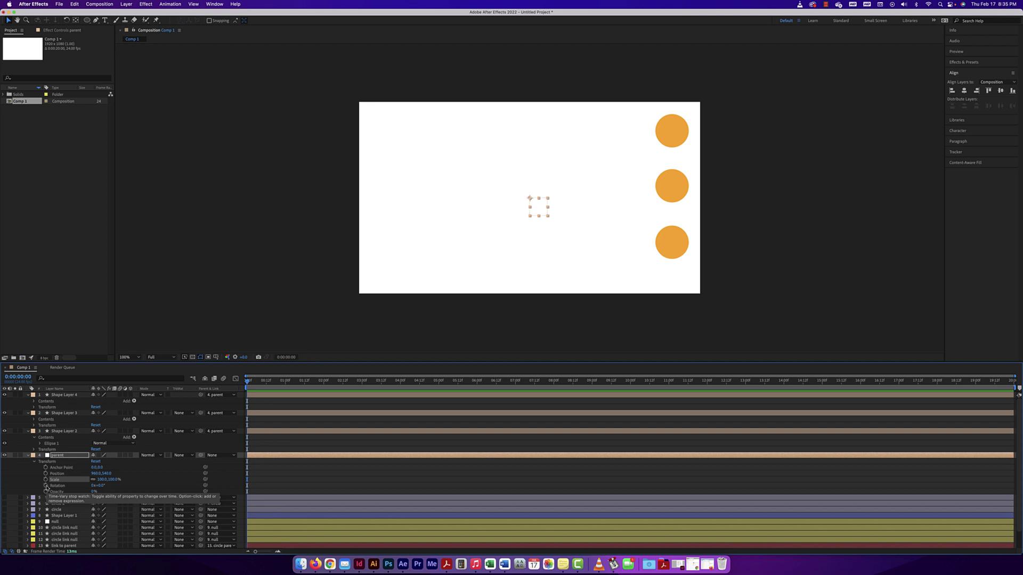
Keyframe one full Rotation turn of the parent null starting at 0:00:00:00, and move the end keyframe from 0:00:02:00 to about 0:00:04:18.
left_click(46, 486)
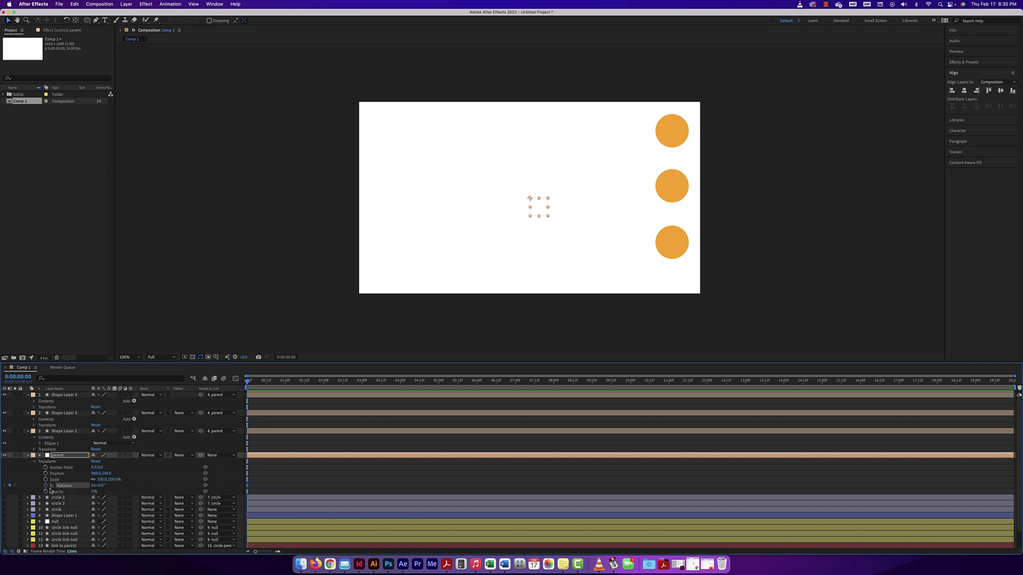
left_click_drag(247, 382, 323, 381)
left_click(95, 486)
type("1")
key("Return")
left_click_drag(324, 382, 230, 380)
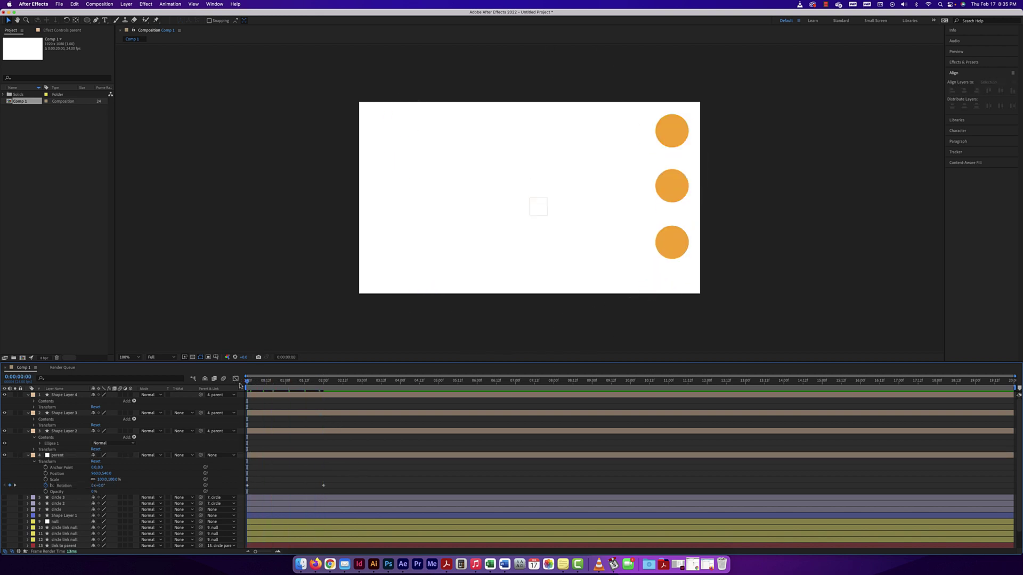
left_click_drag(323, 485, 429, 486)
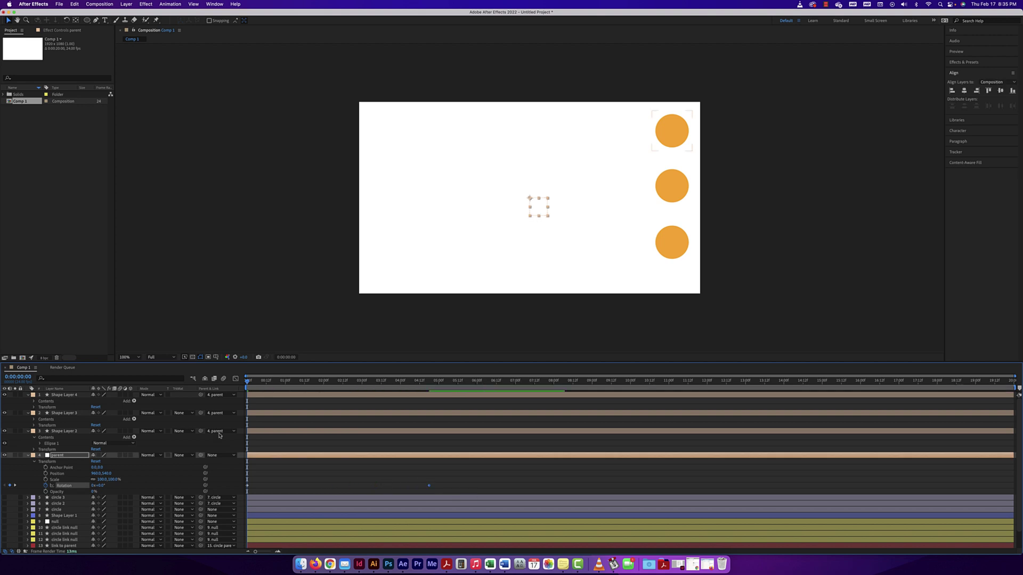
Scale the three peach-labelled circle layers down to 45% together.
left_click(62, 395)
left_click(64, 433, "shift")
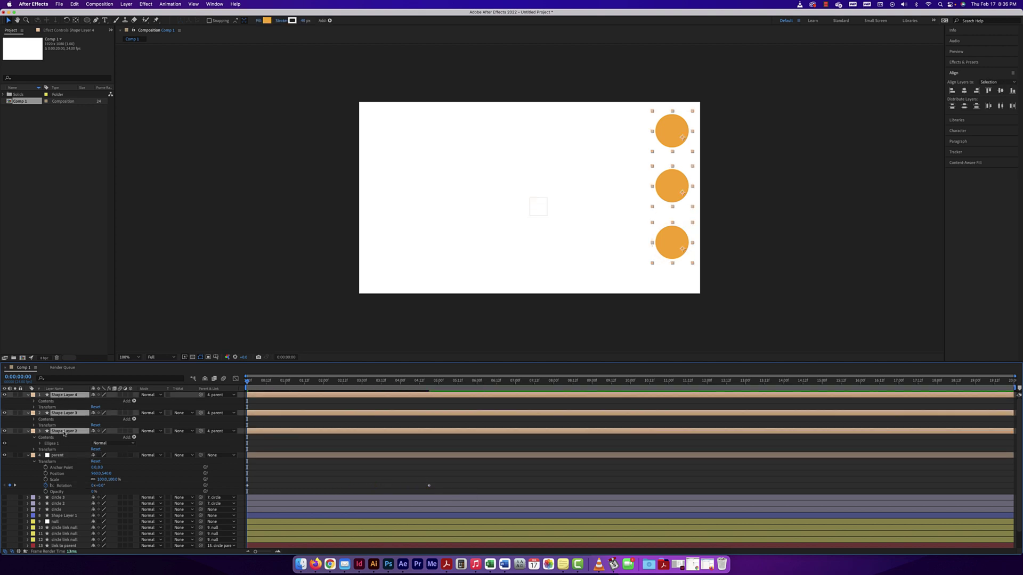
left_click(34, 407)
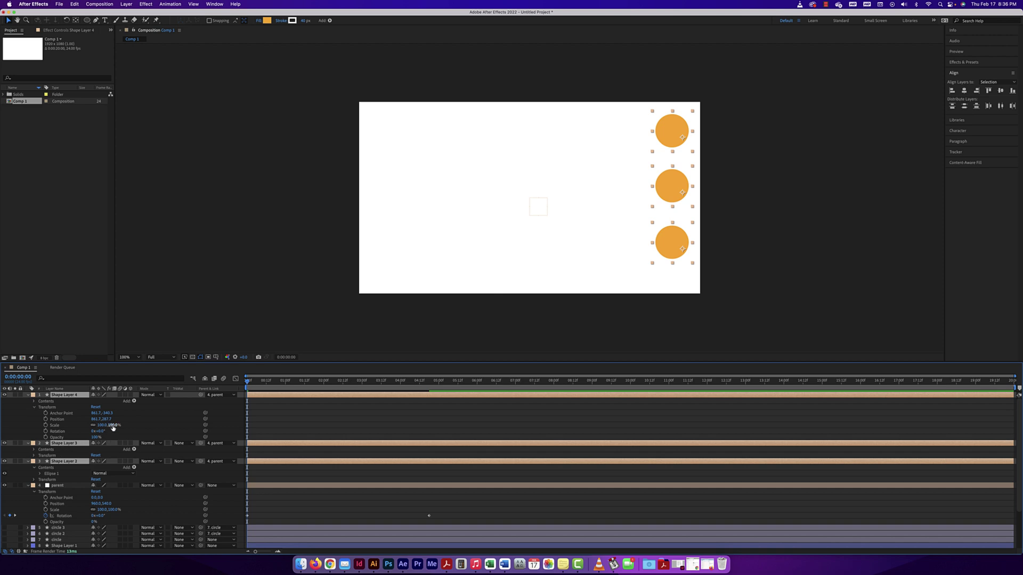
left_click_drag(105, 425, 90, 426)
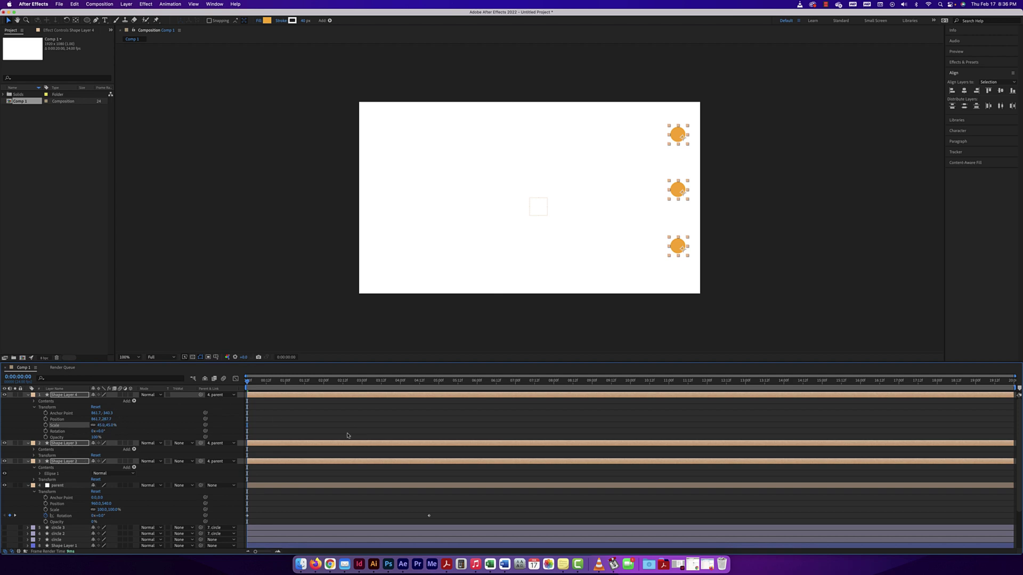
Preview the rotation animation from the start to check how the circles orbit the parent null.
left_click(249, 381)
key("space")
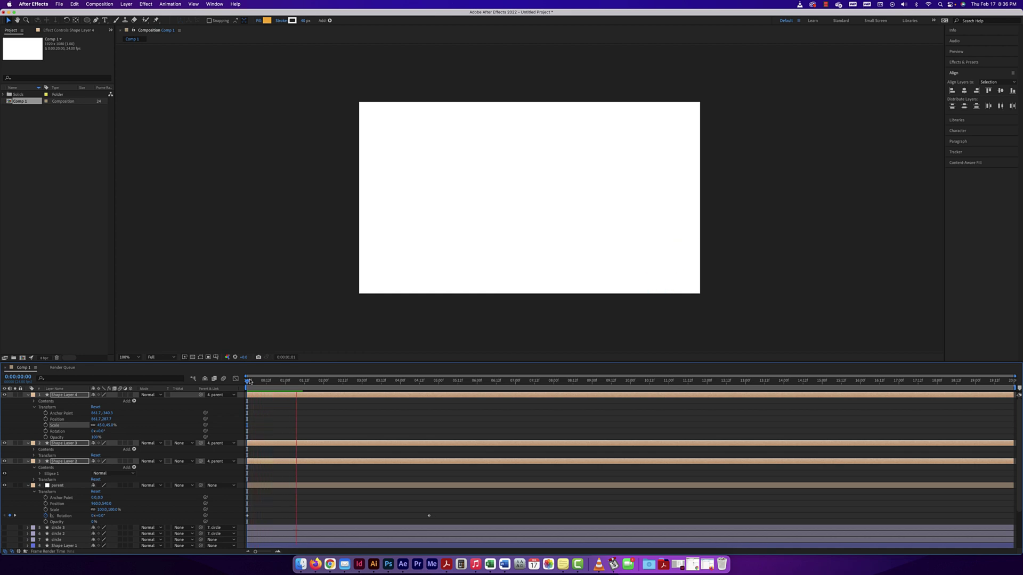
key("space")
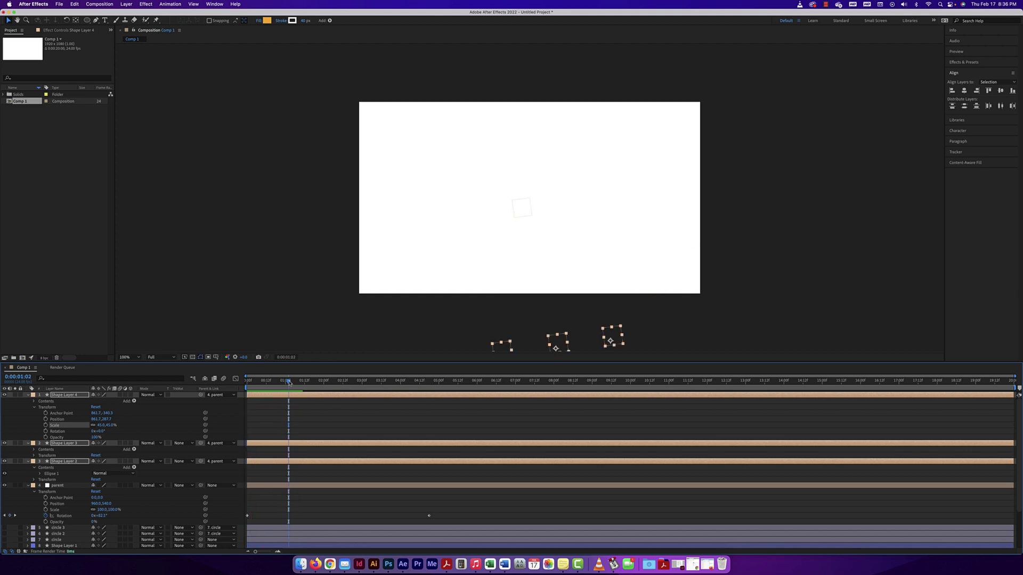
key("space")
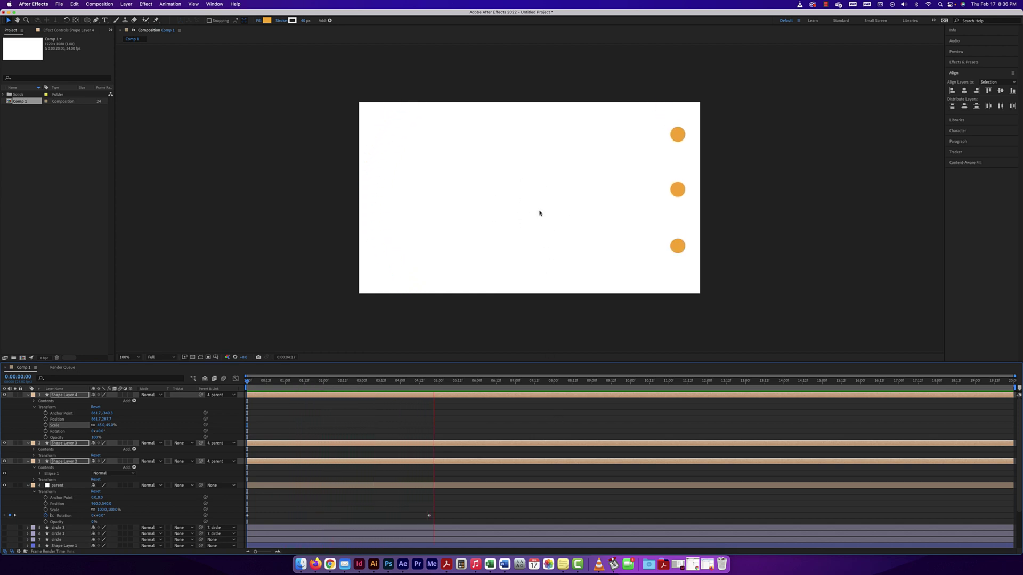
key("space")
Collapse the circle layers and the parent null, deselect everything, and select only the parent null layer.
left_click(27, 395)
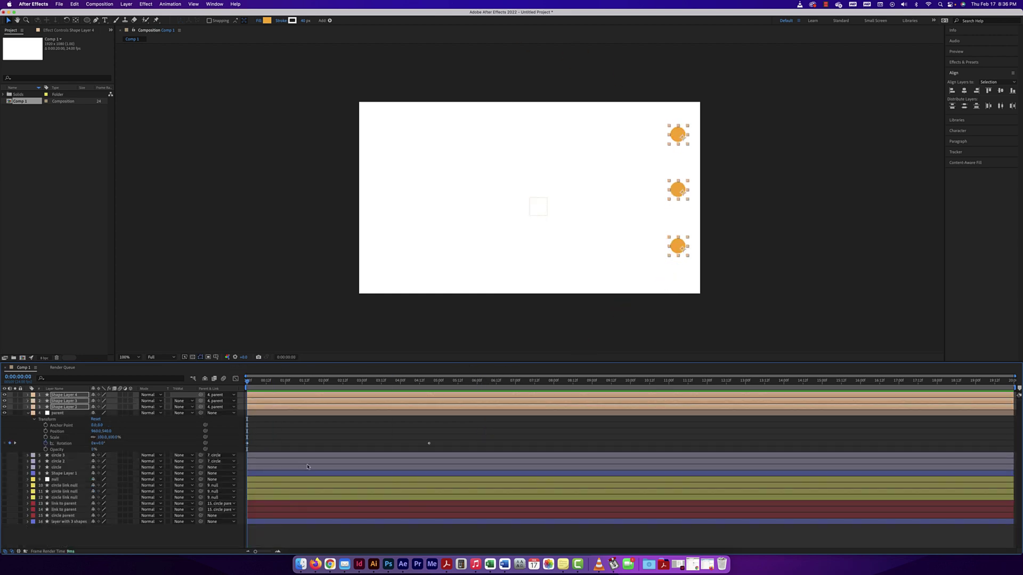
key("super+shift+a")
left_click(28, 414)
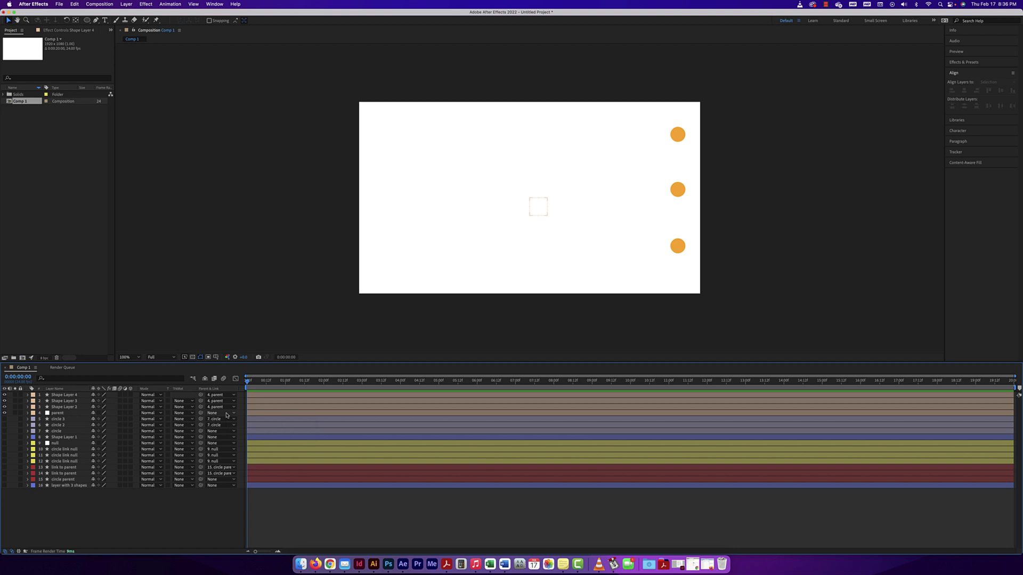
left_click(63, 414)
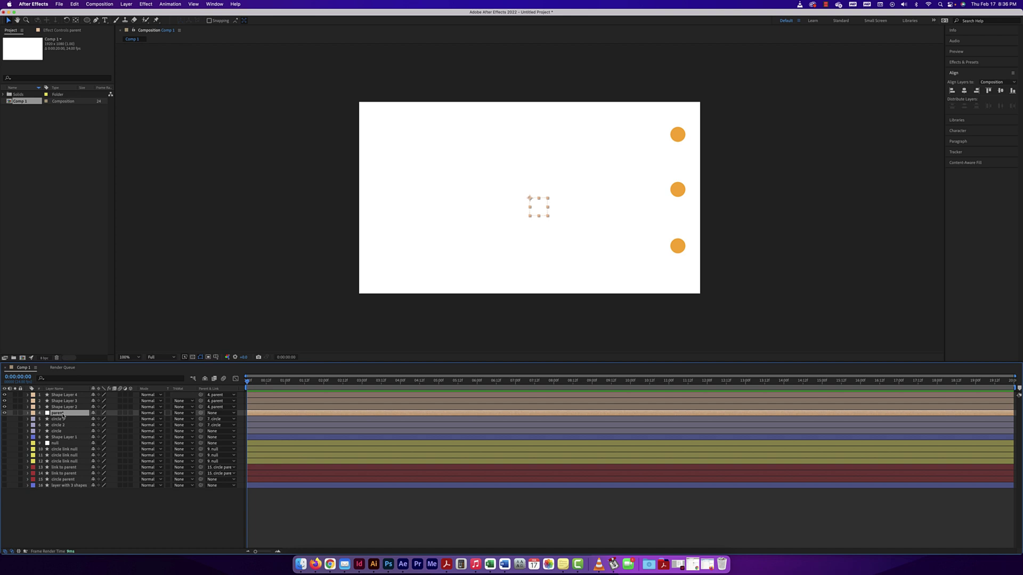